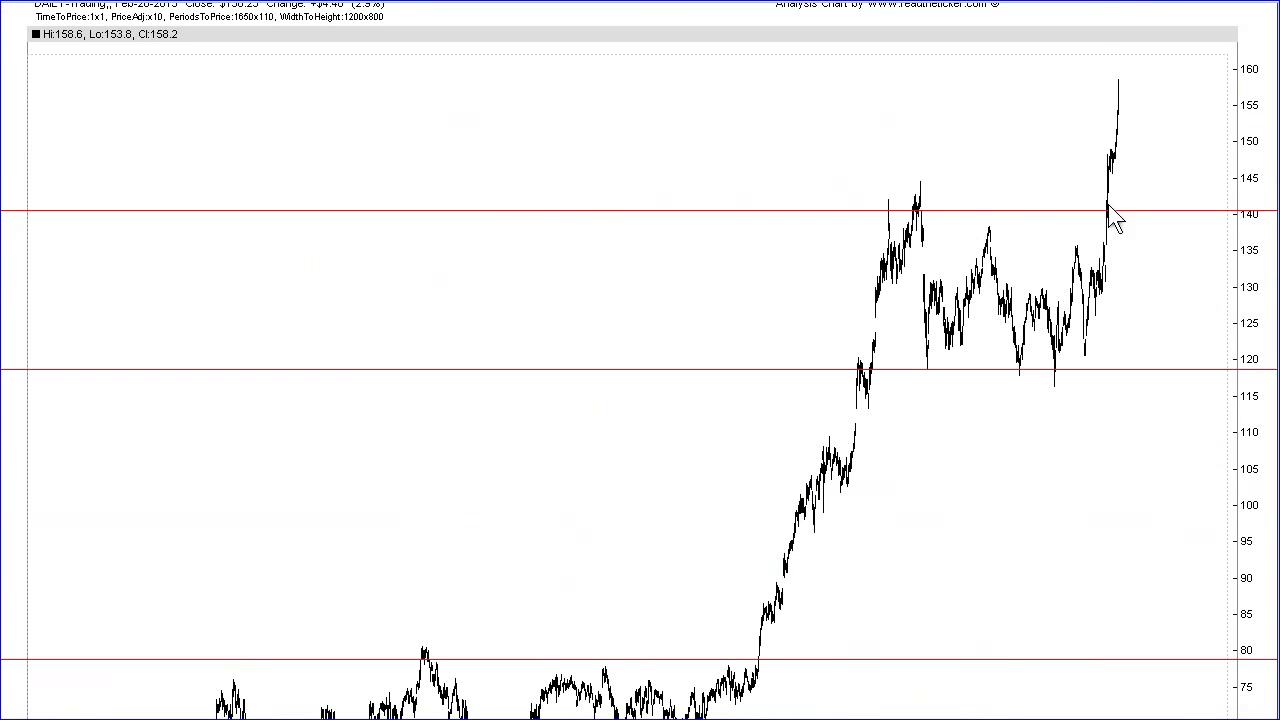
Step: Clear the existing horizontal lines and mark the late-2013, early-2014 and mid-2014 swing points with red and blue dots
{"action": "scroll", "coordinate": [1217, 158], "scroll_direction": "down", "scroll_amount": 3}
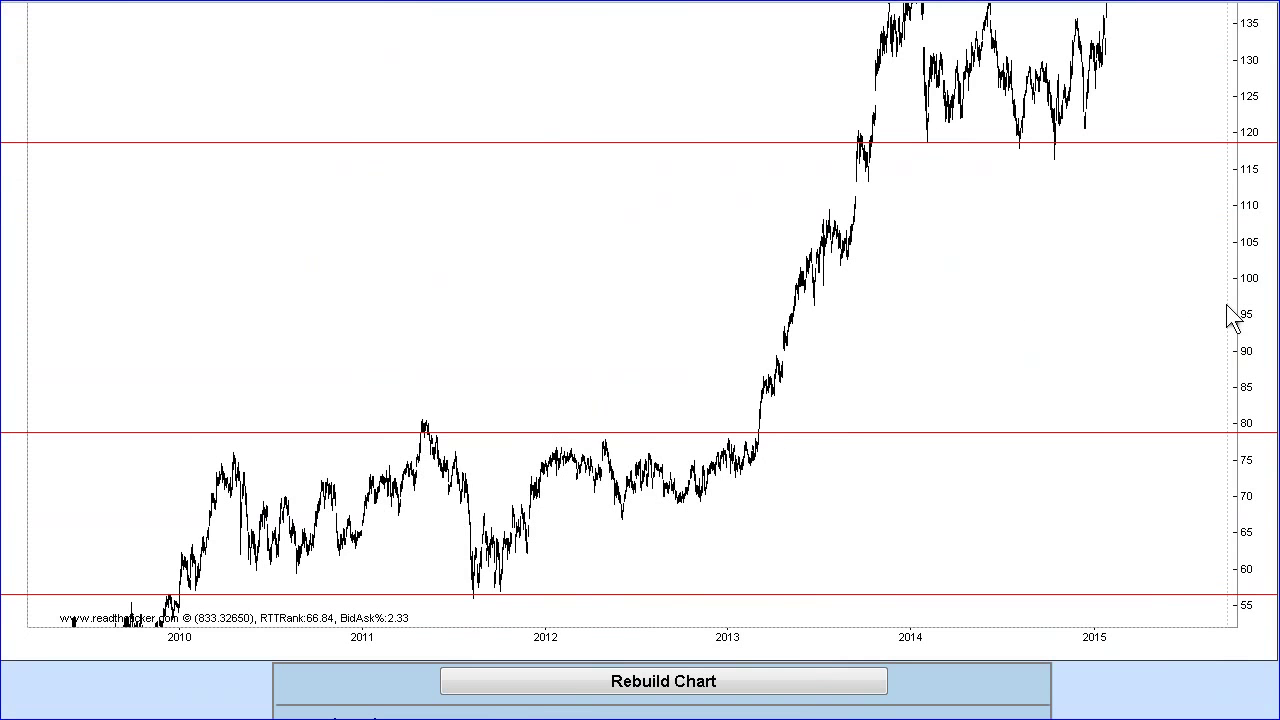
{"action": "scroll", "coordinate": [1232, 316], "scroll_direction": "up", "scroll_amount": 2}
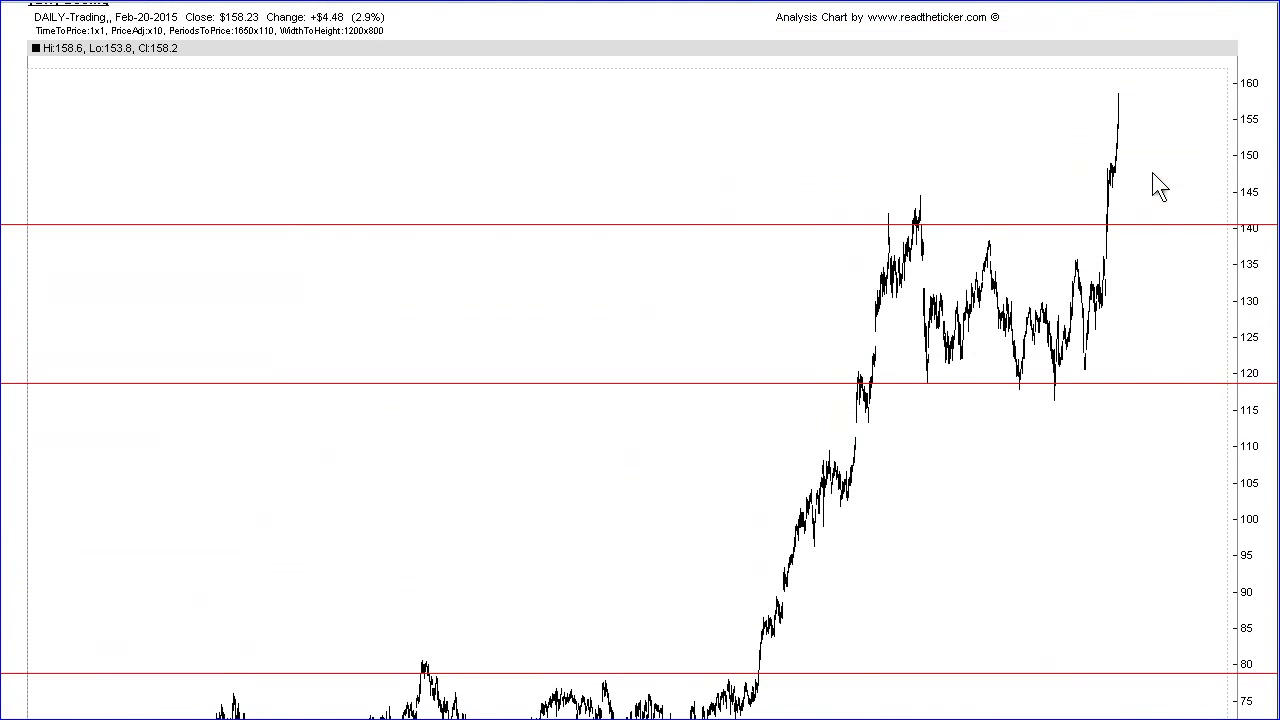
{"action": "left_click", "coordinate": [1188, 322]}
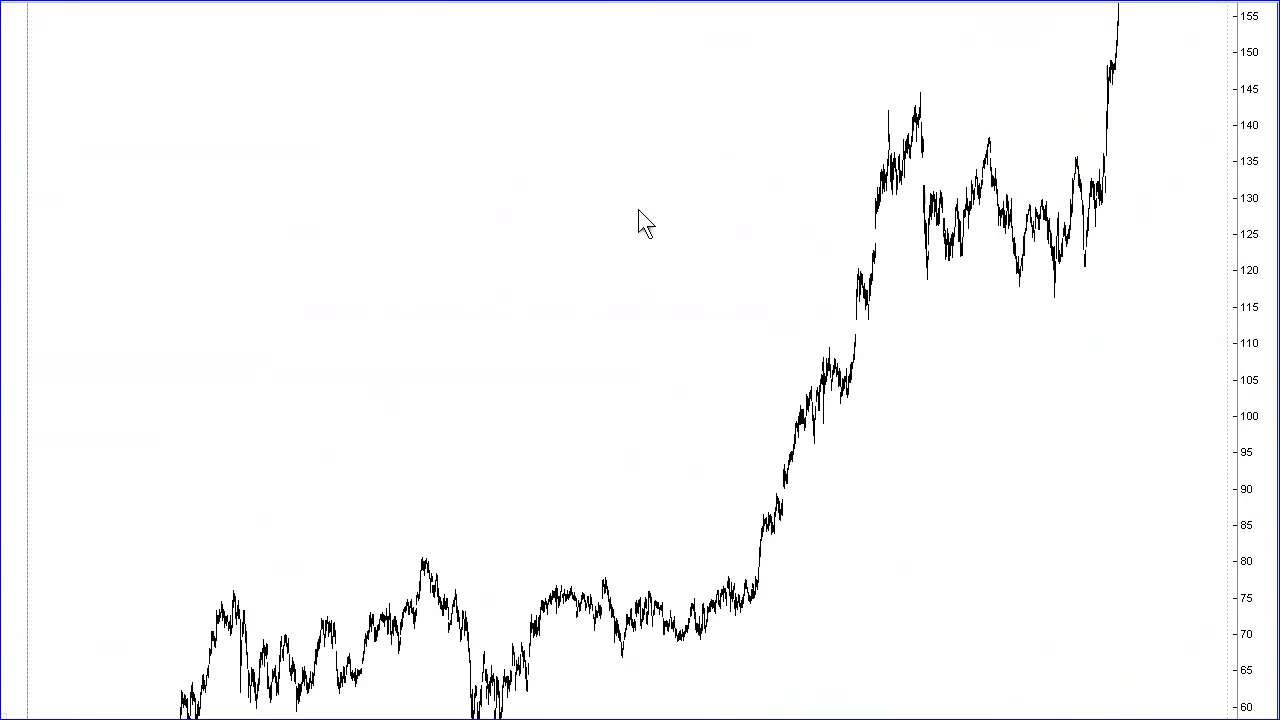
{"action": "left_click", "coordinate": [991, 120]}
{"action": "left_click", "coordinate": [927, 297]}
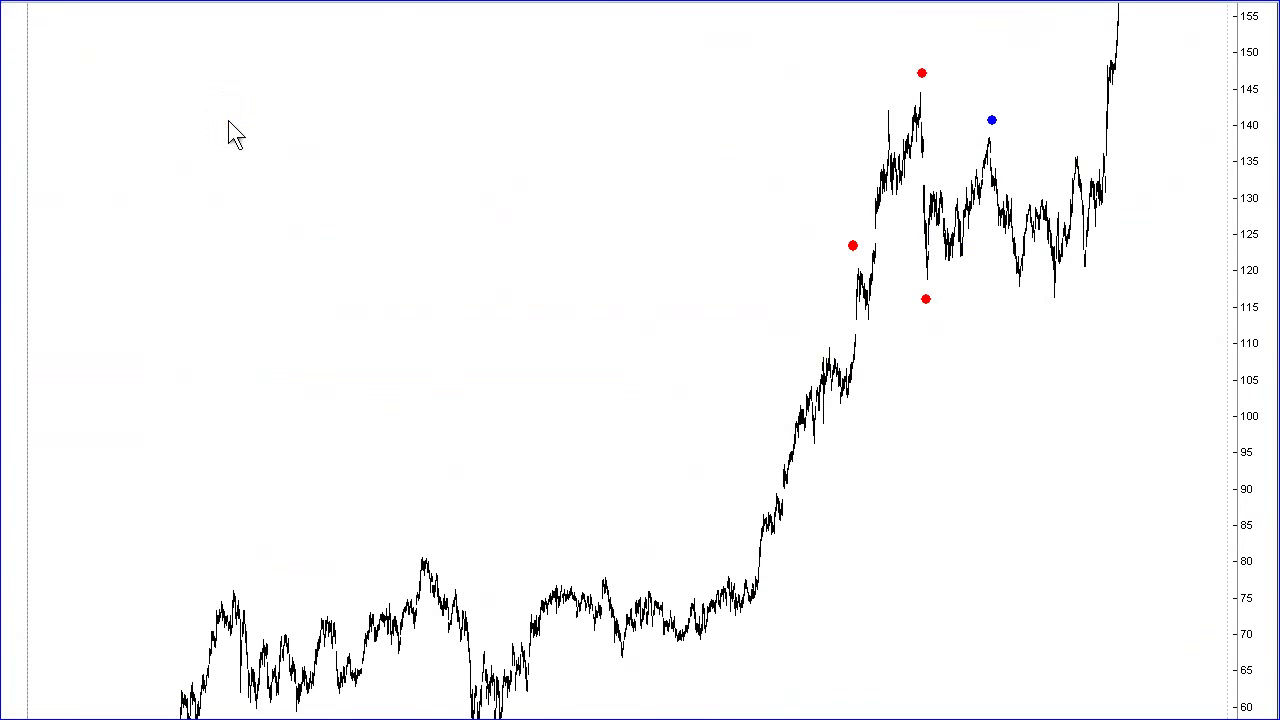
Step: Draw horizontal lines at the early-2014 low near 119, the early-2014 high near 145 and the mid-2014 high near 138
{"action": "left_click", "coordinate": [948, 283]}
{"action": "left_click", "coordinate": [945, 279]}
{"action": "left_click", "coordinate": [922, 91]}
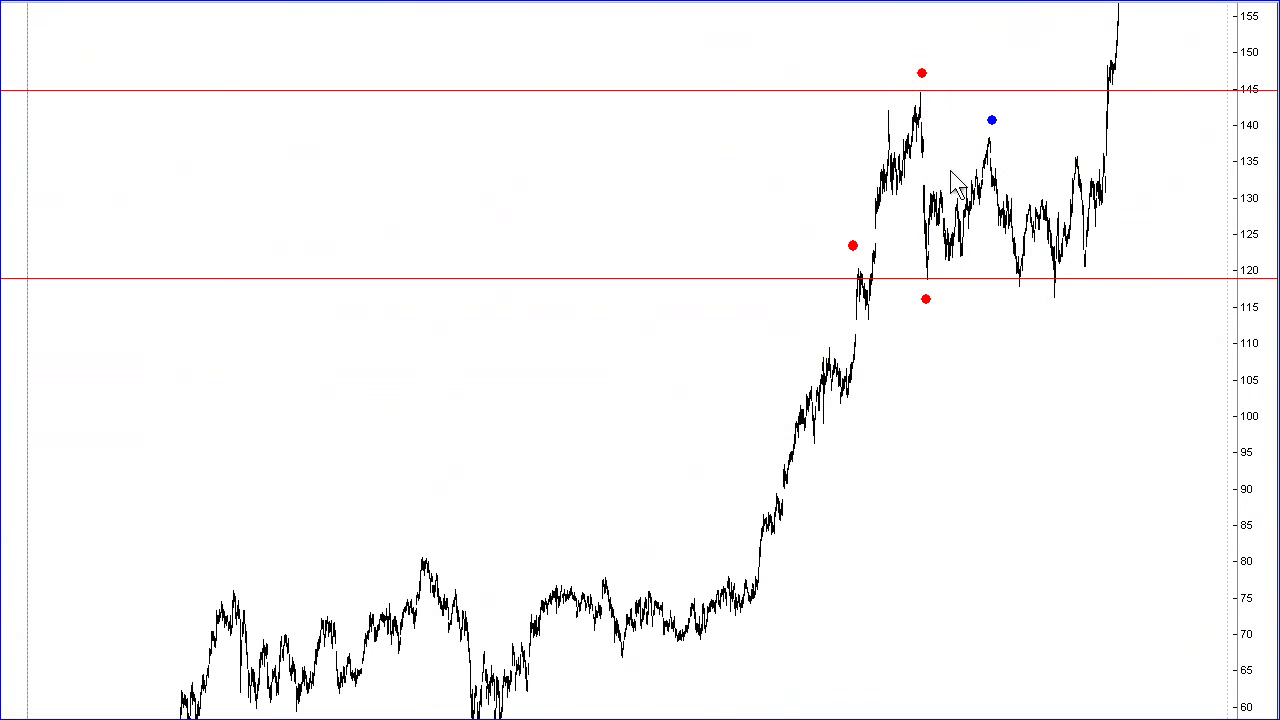
{"action": "left_click", "coordinate": [987, 136]}
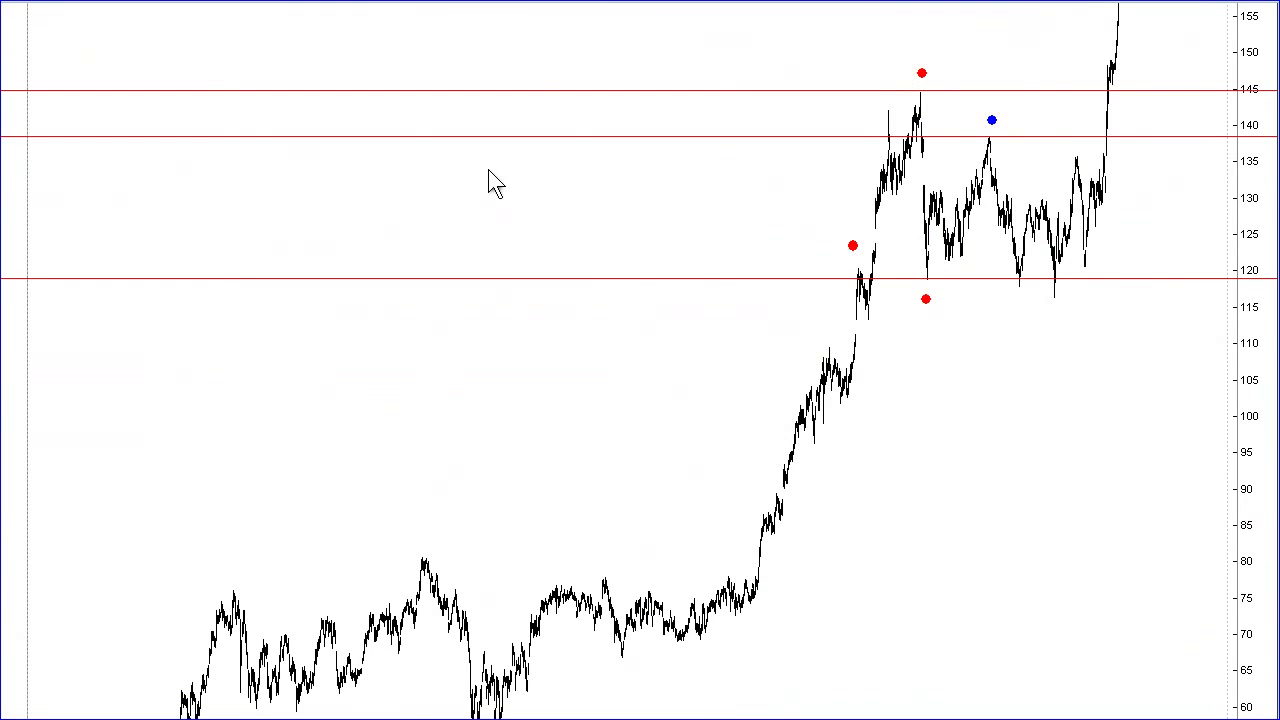
Step: Mark the August, October and December 2014 lows and the early-2015 price action on the chart
{"action": "key", "text": "h"}
{"action": "left_click", "coordinate": [1022, 297]}
{"action": "left_click", "coordinate": [1053, 304]}
{"action": "left_click", "coordinate": [1085, 272]}
{"action": "left_click", "coordinate": [1098, 204]}
{"action": "key", "text": "ctrl+z"}
{"action": "left_click", "coordinate": [1096, 175]}
Step: Undo the markers placed on the swing highs and lows
{"action": "key", "text": "ctrl+z"}
{"action": "key", "text": "ctrl+z"}
{"action": "key", "text": "ctrl+z"}
{"action": "key", "text": "ctrl+z"}
{"action": "key", "text": "ctrl+z"}
{"action": "key", "text": "ctrl+z"}
{"action": "key", "text": "ctrl+z"}
{"action": "key", "text": "ctrl+z"}
{"action": "key", "text": "ctrl+z"}
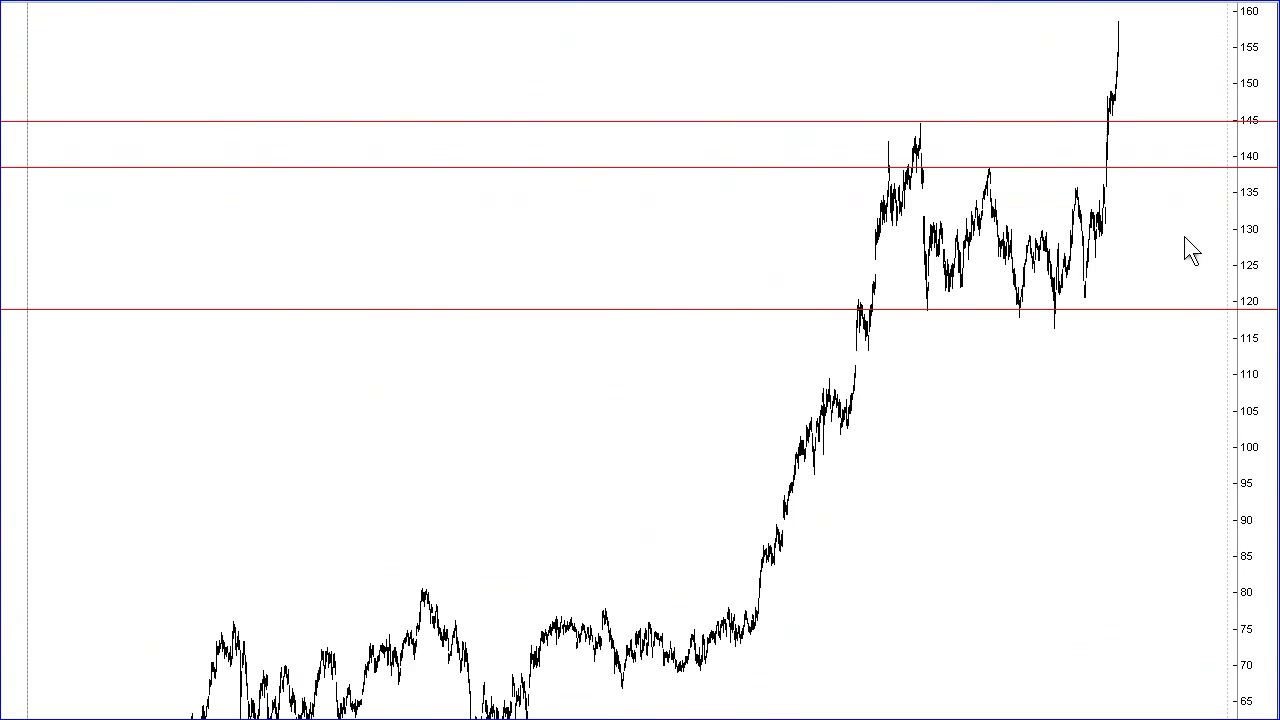
Step: Examine how Boeing's price behaves around the three horizontal support and resistance lines, including the 2015 breakout
{"action": "scroll", "coordinate": [1190, 250], "scroll_direction": "down", "scroll_amount": 2}
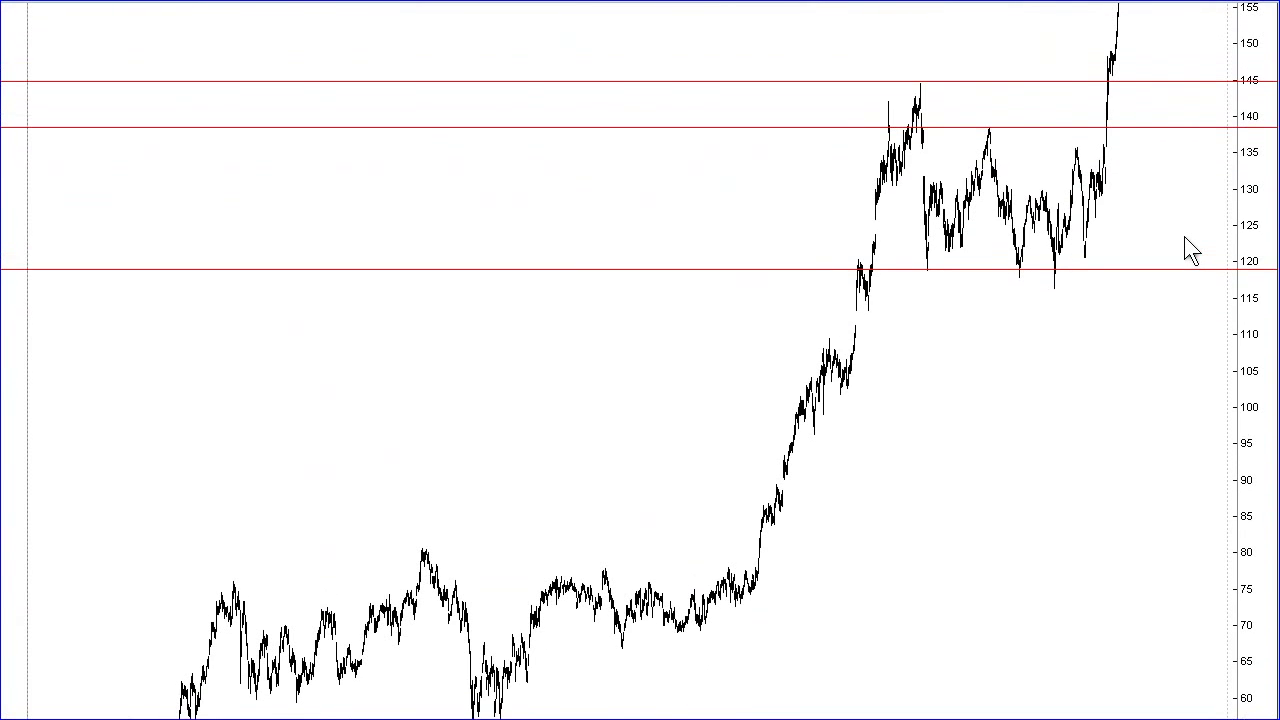
{"action": "scroll", "coordinate": [1190, 250], "scroll_direction": "down", "scroll_amount": 2}
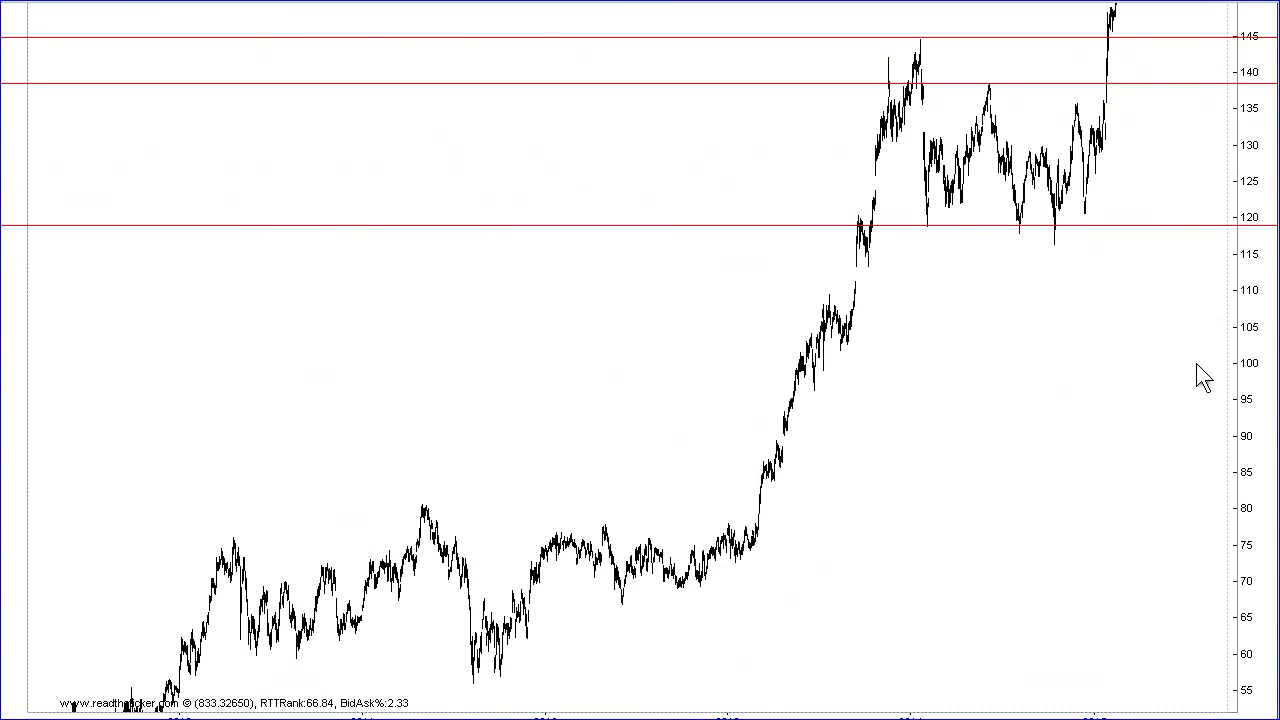
{"action": "scroll", "coordinate": [1196, 364], "scroll_direction": "up", "scroll_amount": 3}
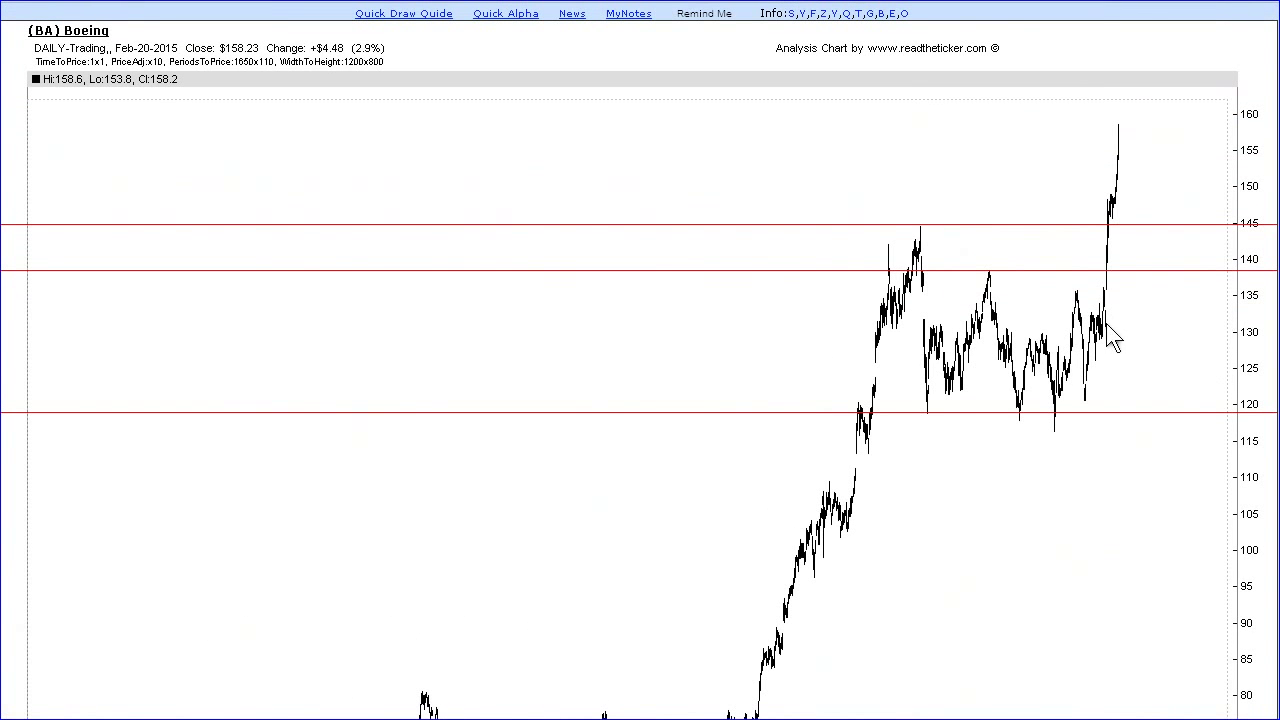
{"action": "scroll", "coordinate": [1177, 341], "scroll_direction": "down", "scroll_amount": 2}
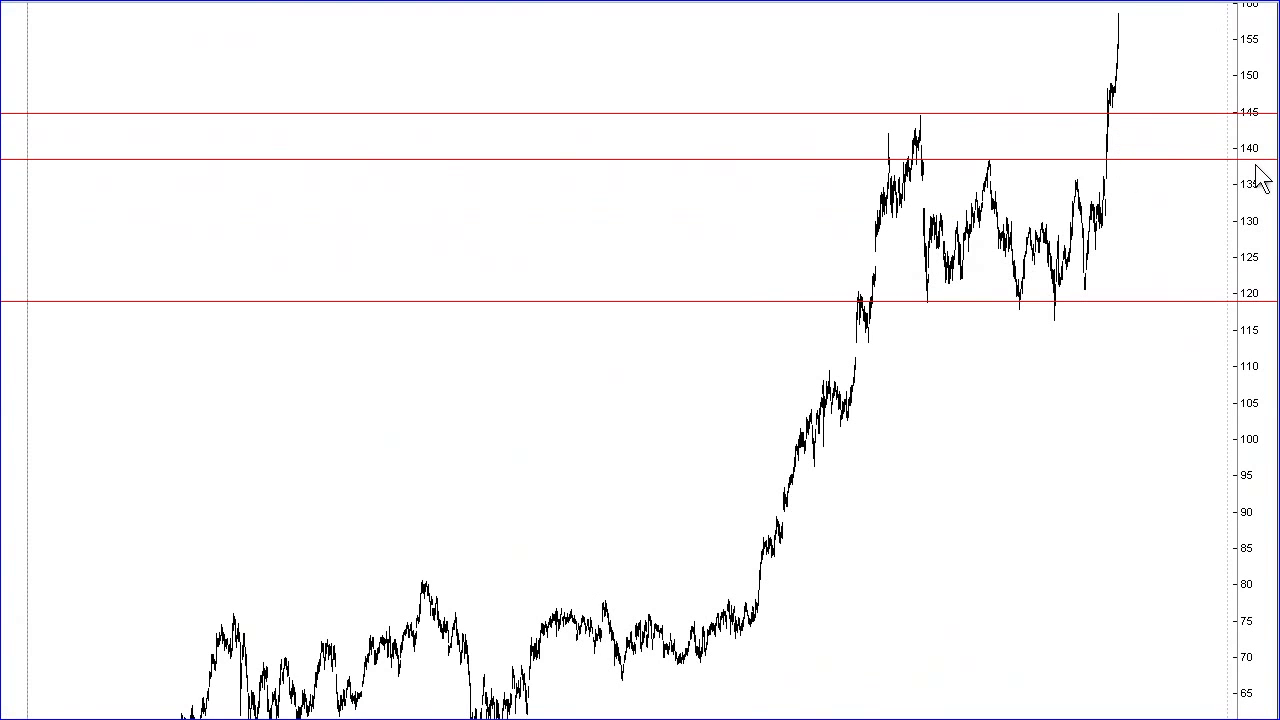
{"action": "scroll", "coordinate": [1260, 178], "scroll_direction": "down", "scroll_amount": 1}
{"action": "scroll", "coordinate": [1260, 178], "scroll_direction": "up", "scroll_amount": 3}
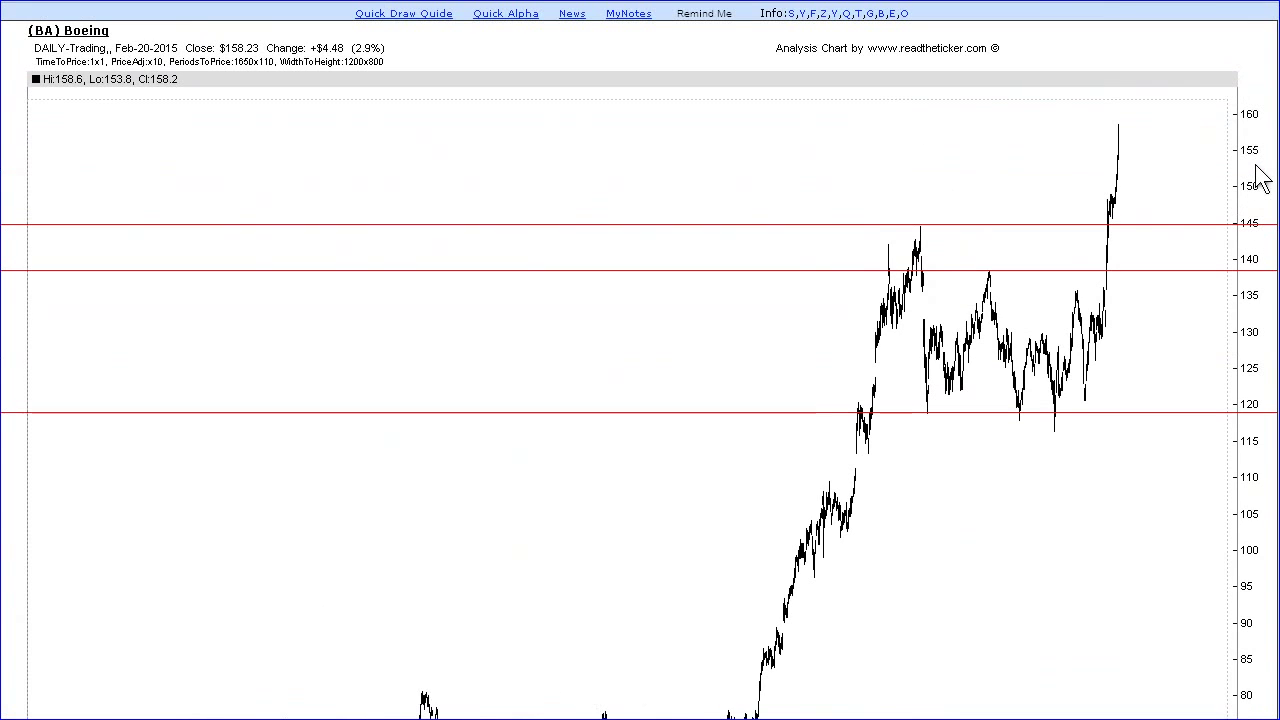
{"action": "scroll", "coordinate": [1260, 178], "scroll_direction": "down", "scroll_amount": 1}
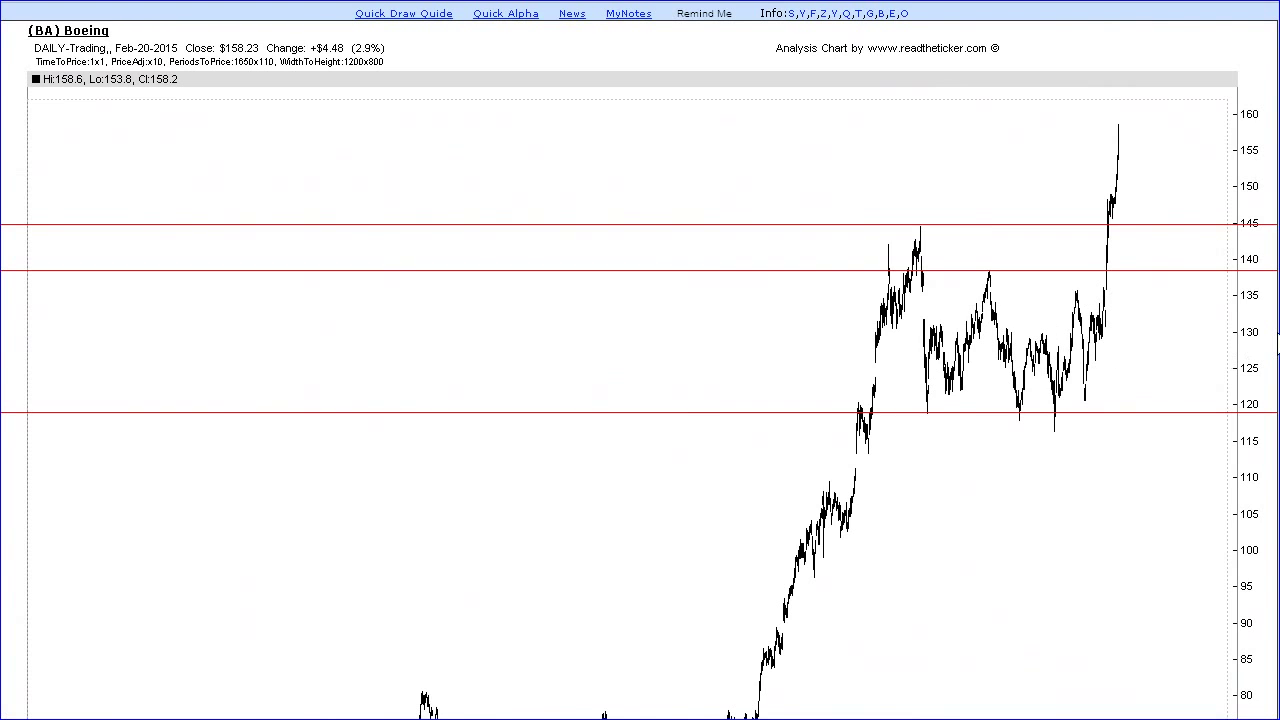
{"action": "scroll", "coordinate": [1278, 340], "scroll_direction": "down", "scroll_amount": 2}
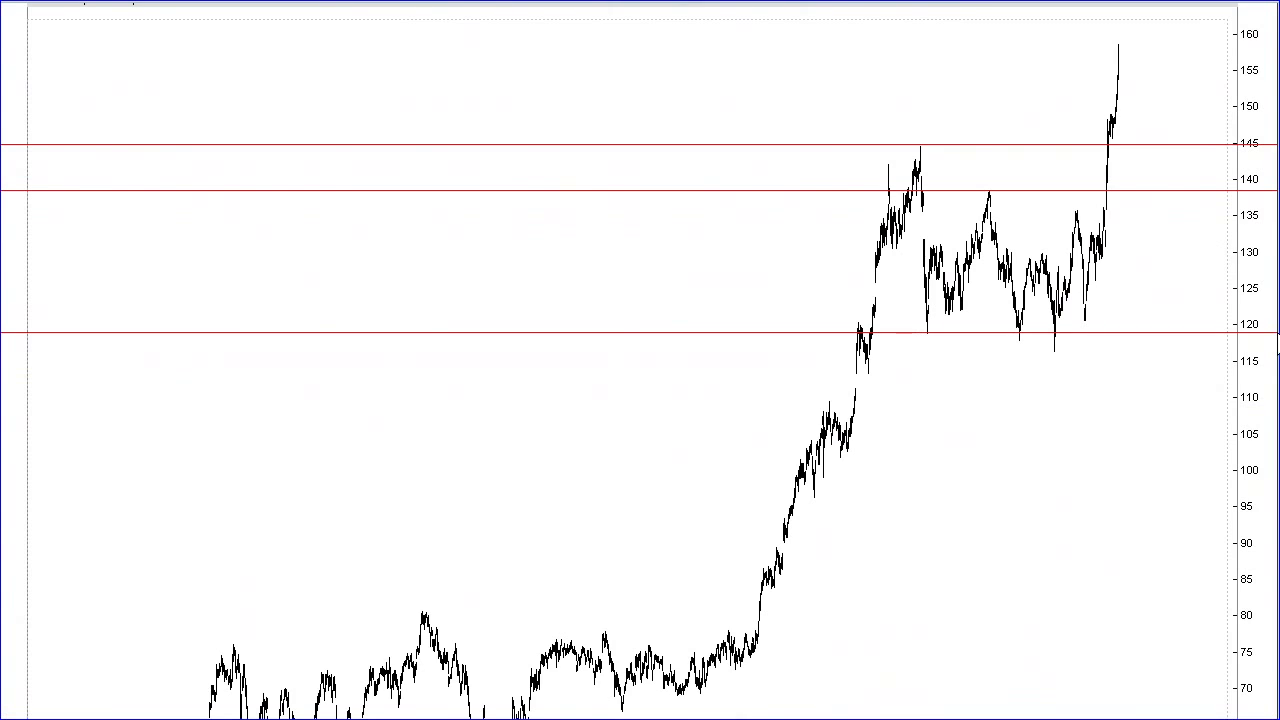
{"action": "scroll", "coordinate": [1277, 340], "scroll_direction": "down", "scroll_amount": 2}
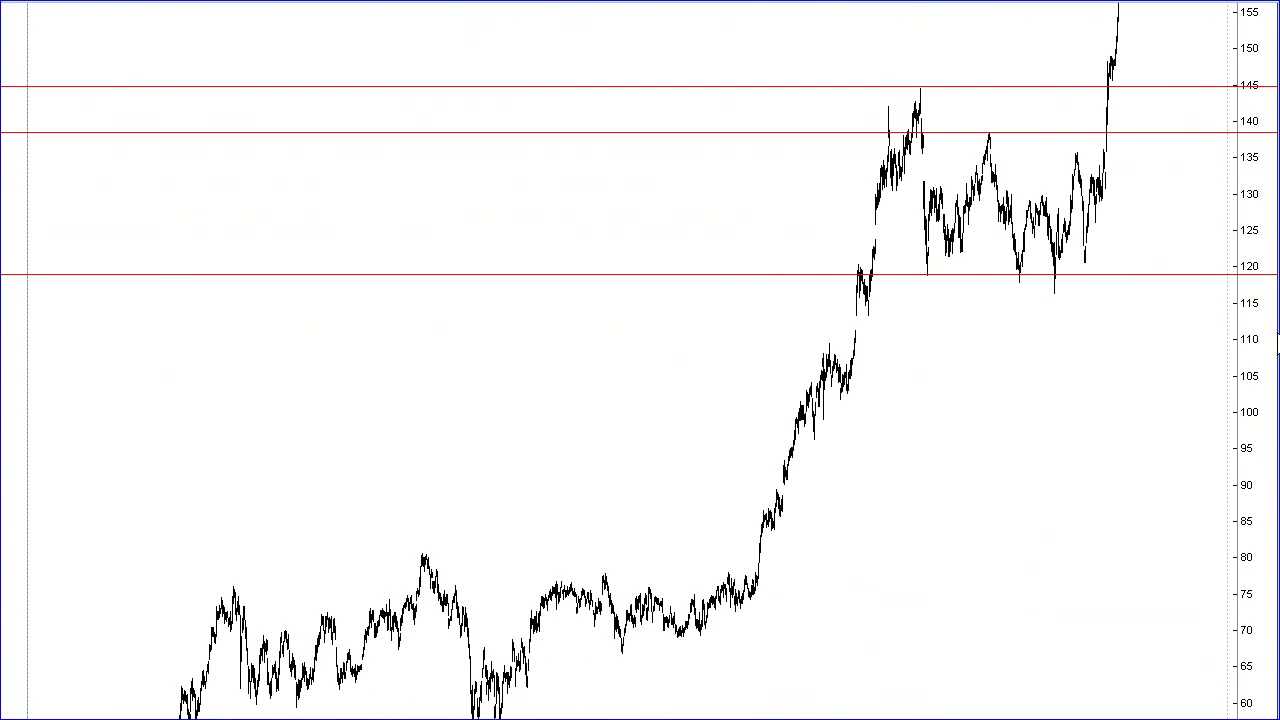
{"action": "scroll", "coordinate": [1277, 340], "scroll_direction": "up", "scroll_amount": 2}
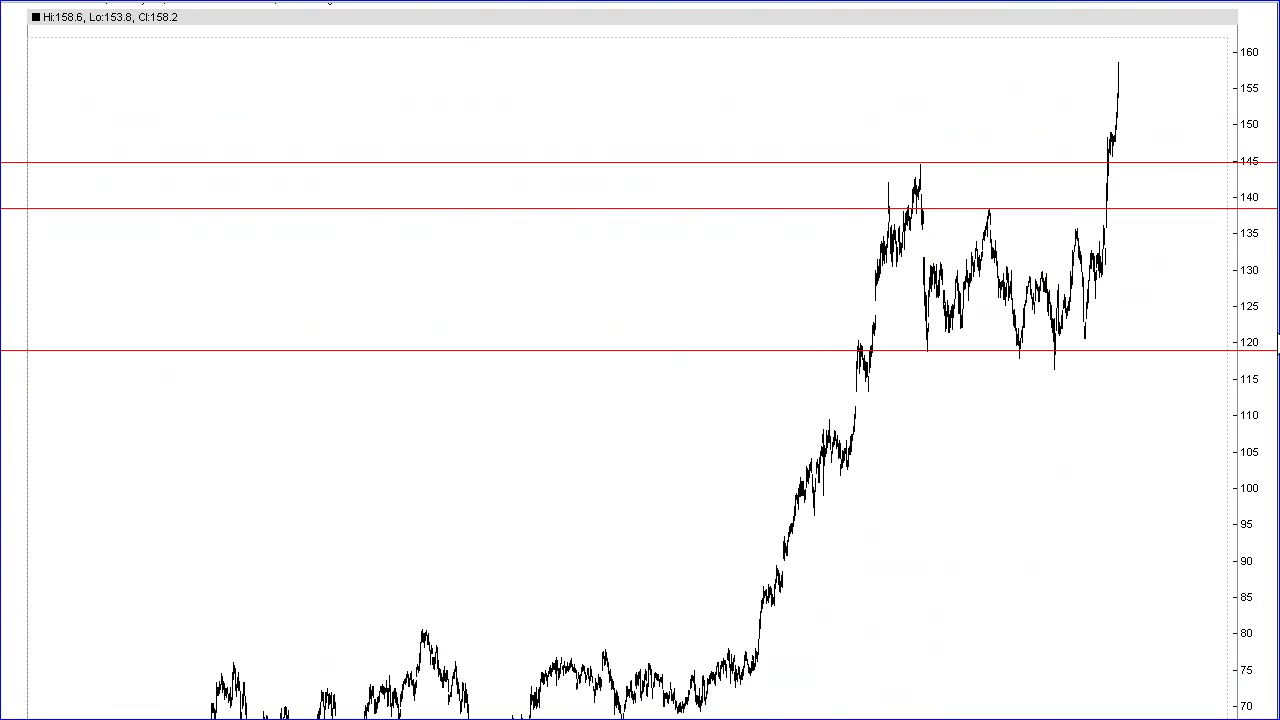
{"action": "scroll", "coordinate": [1277, 340], "scroll_direction": "down", "scroll_amount": 3}
{"action": "scroll", "coordinate": [1277, 345], "scroll_direction": "up", "scroll_amount": 3}
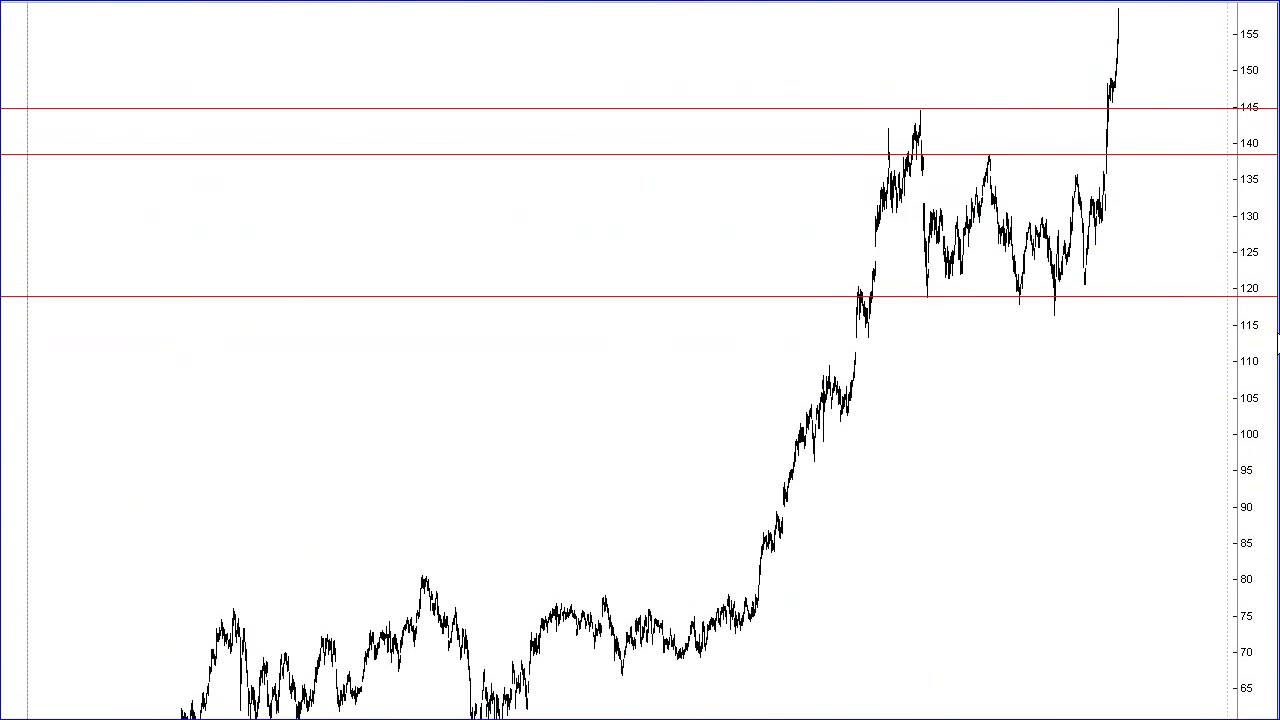
{"action": "scroll", "coordinate": [1277, 340], "scroll_direction": "down", "scroll_amount": 3}
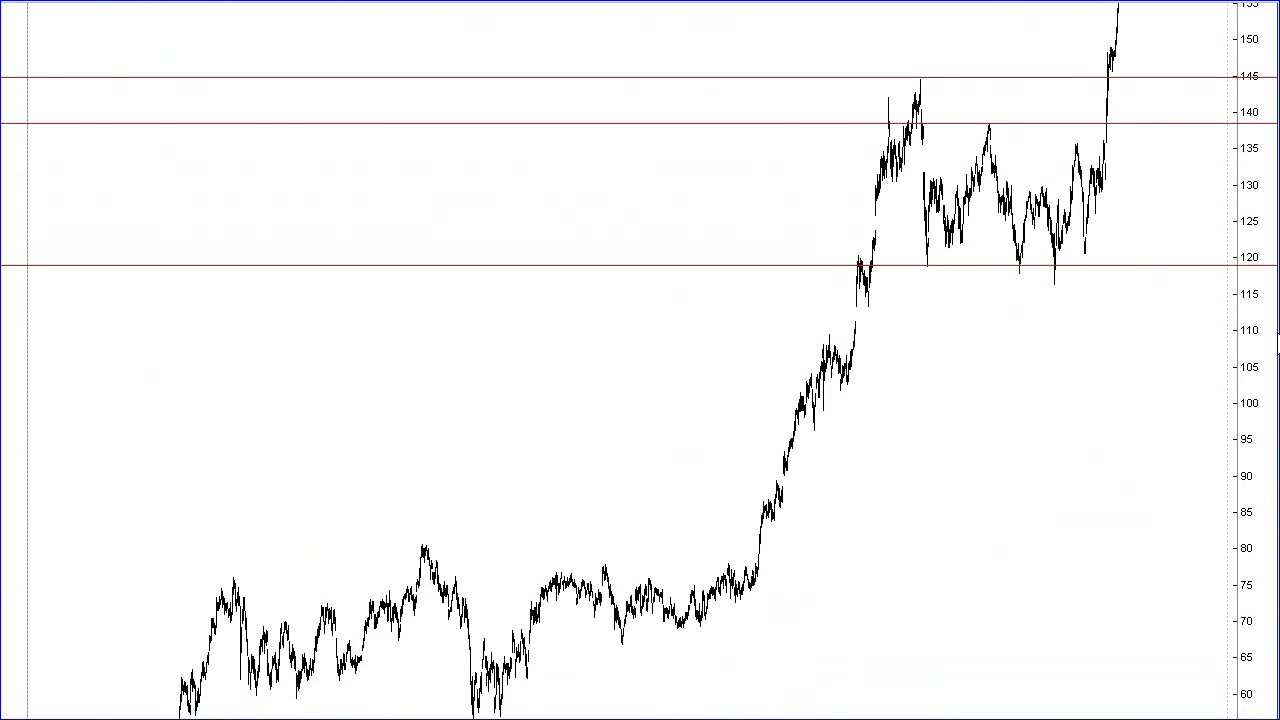
{"action": "scroll", "coordinate": [1277, 340], "scroll_direction": "down", "scroll_amount": 1}
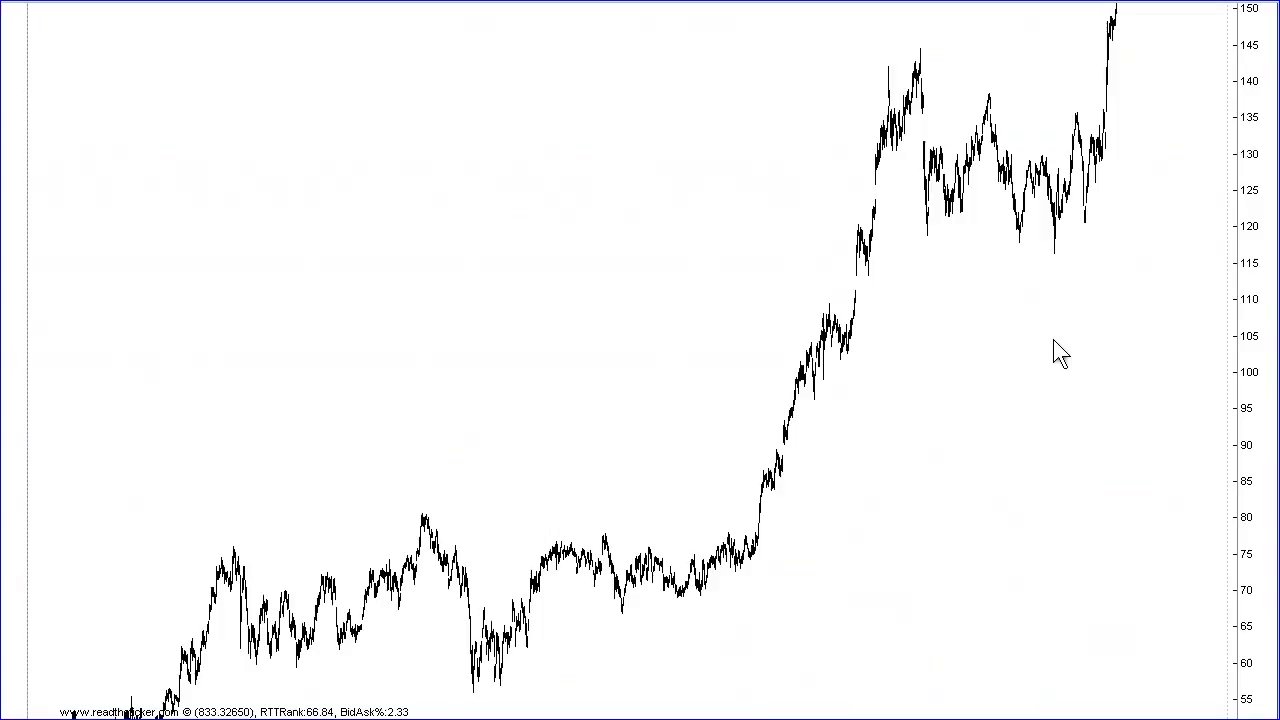
Step: Examine the unmarked Boeing price history from 2010 to 2015 and the chart's general scale and size settings
{"action": "scroll", "coordinate": [1053, 339], "scroll_direction": "up", "scroll_amount": 2}
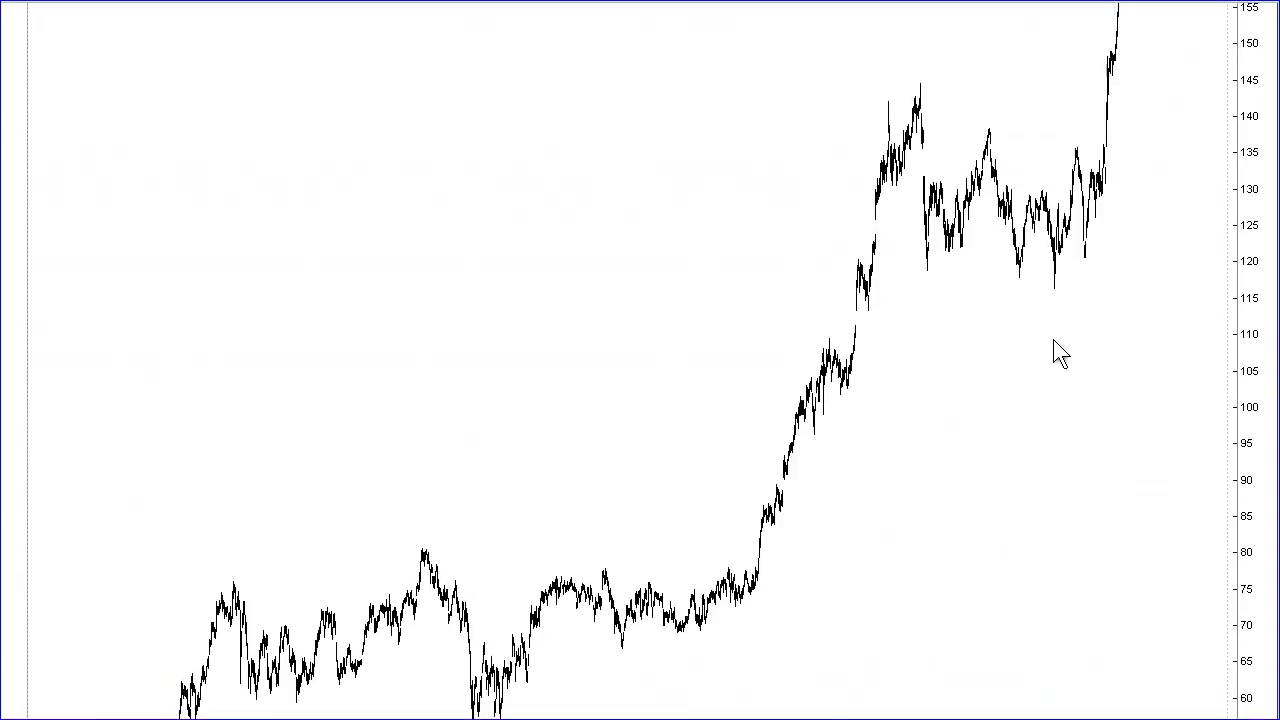
{"action": "scroll", "coordinate": [1053, 339], "scroll_direction": "up", "scroll_amount": 3}
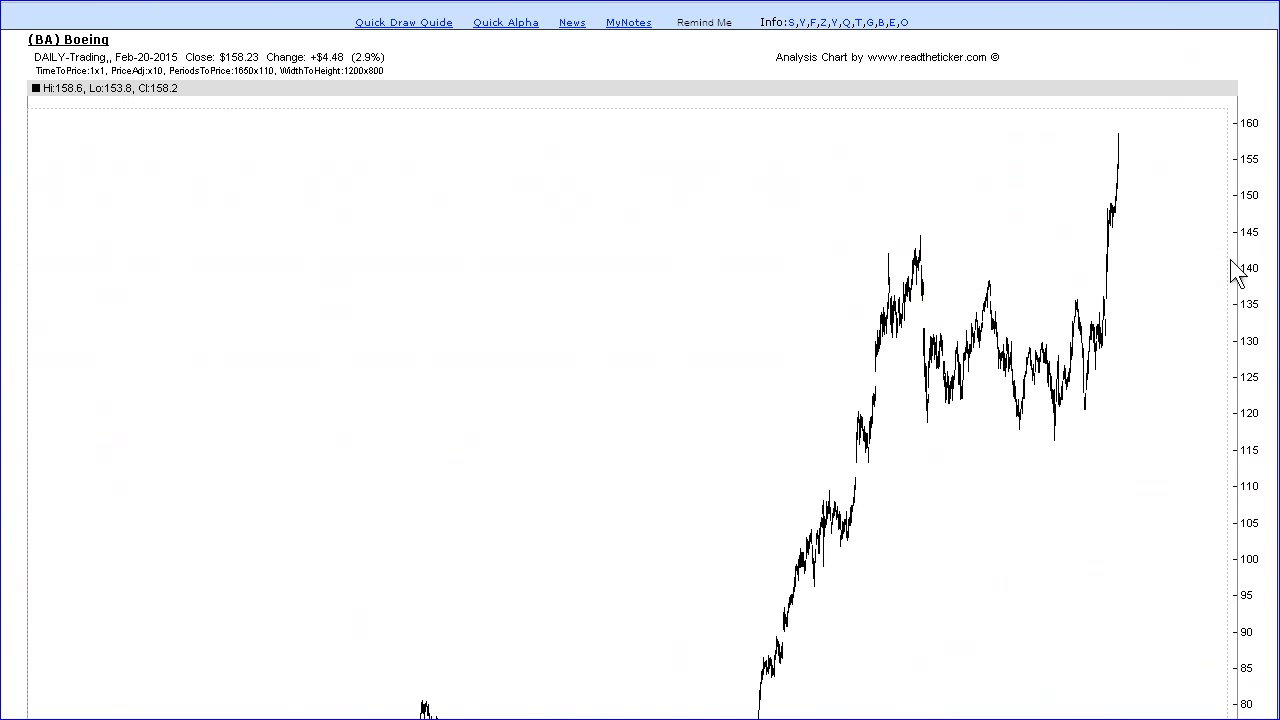
{"action": "scroll", "coordinate": [1237, 275], "scroll_direction": "down", "scroll_amount": 4}
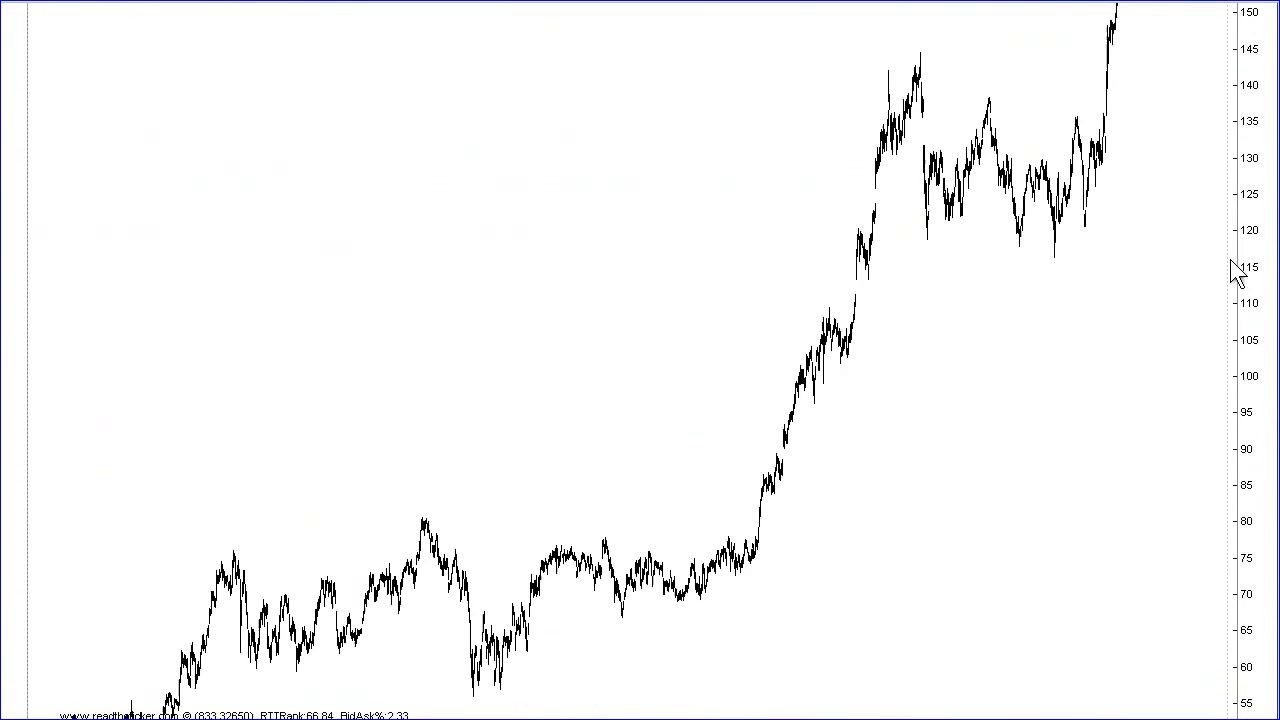
{"action": "scroll", "coordinate": [1237, 275], "scroll_direction": "up", "scroll_amount": 3}
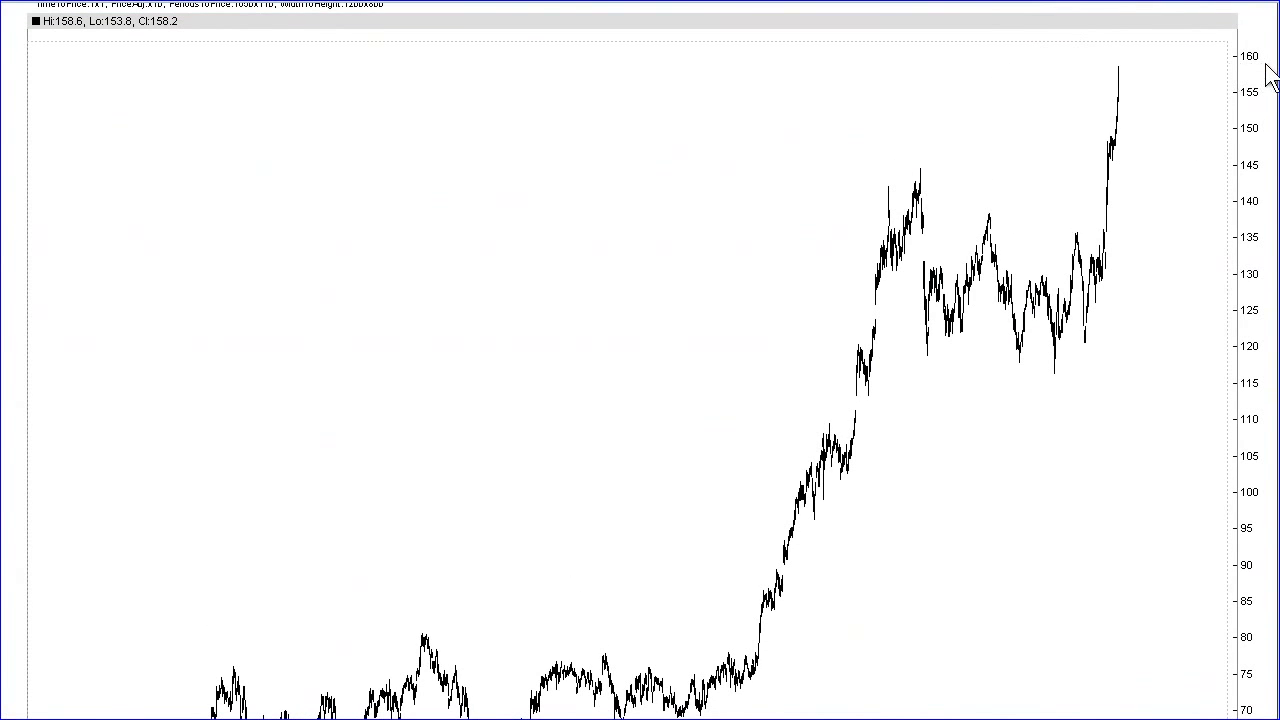
{"action": "scroll", "coordinate": [1266, 66], "scroll_direction": "up", "scroll_amount": 3}
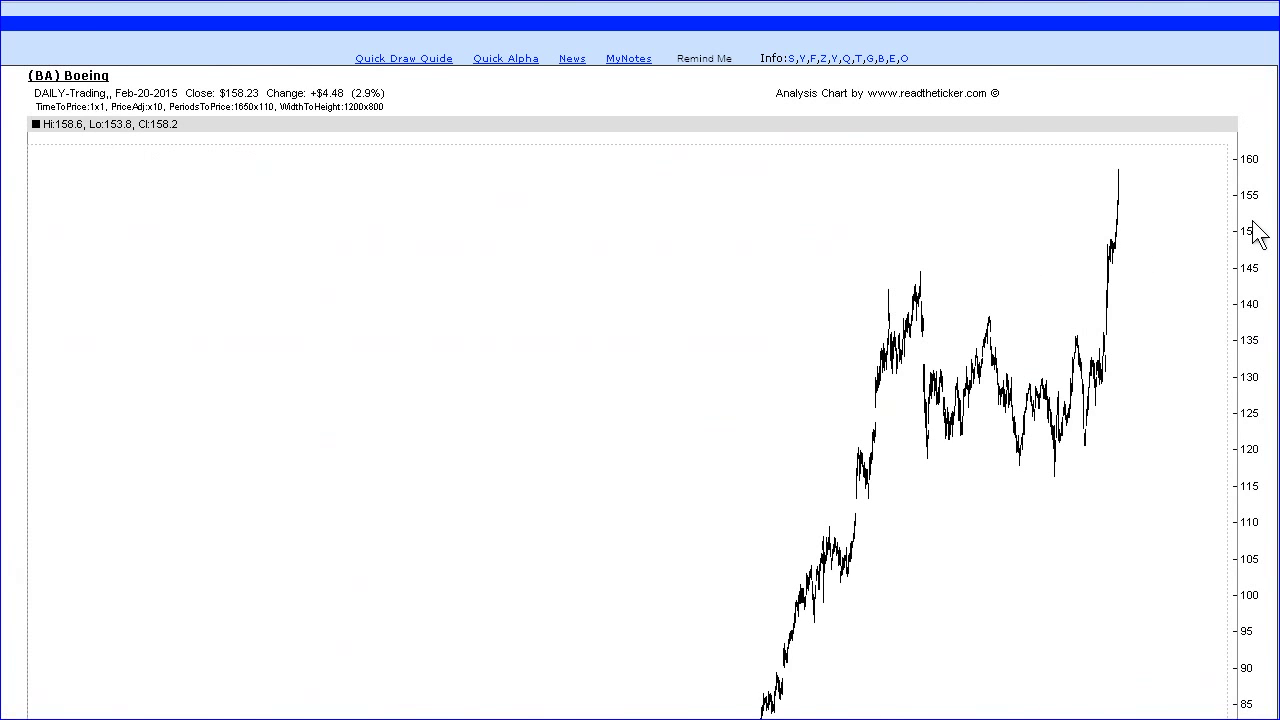
{"action": "scroll", "coordinate": [1257, 232], "scroll_direction": "down", "scroll_amount": 1}
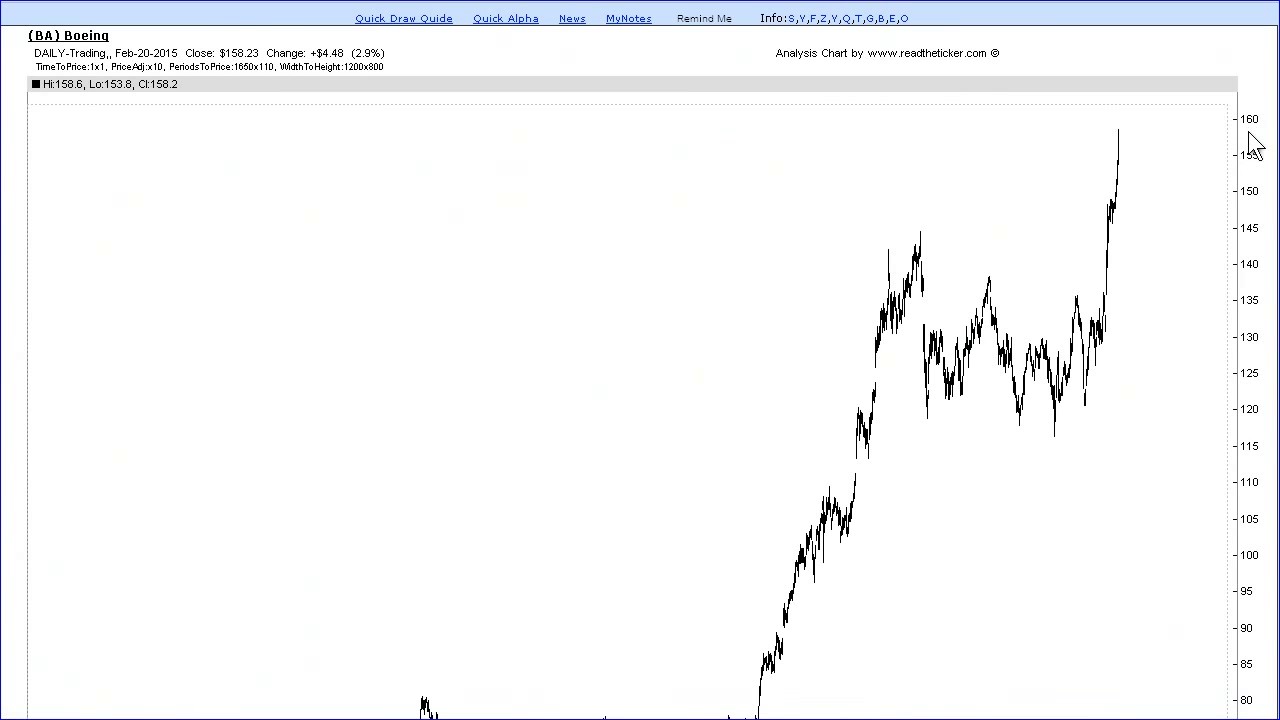
{"action": "scroll", "coordinate": [1255, 145], "scroll_direction": "down", "scroll_amount": 5}
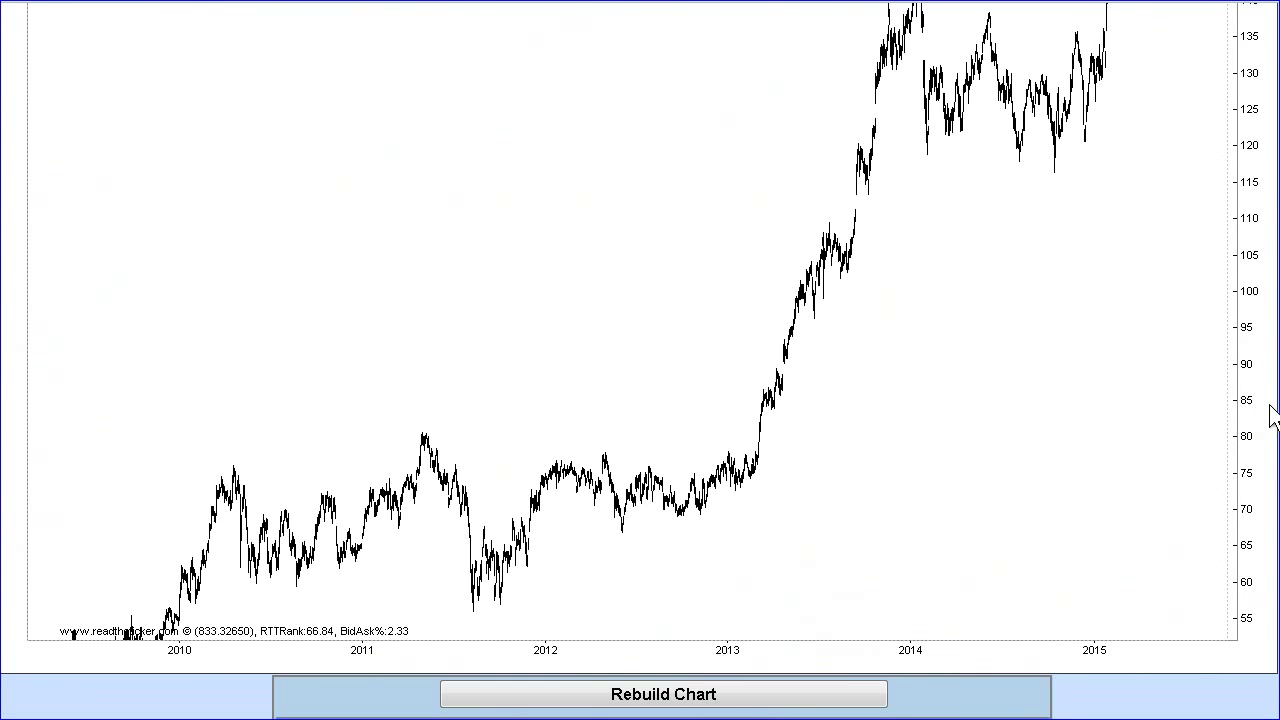
{"action": "scroll", "coordinate": [1272, 415], "scroll_direction": "up", "scroll_amount": 4}
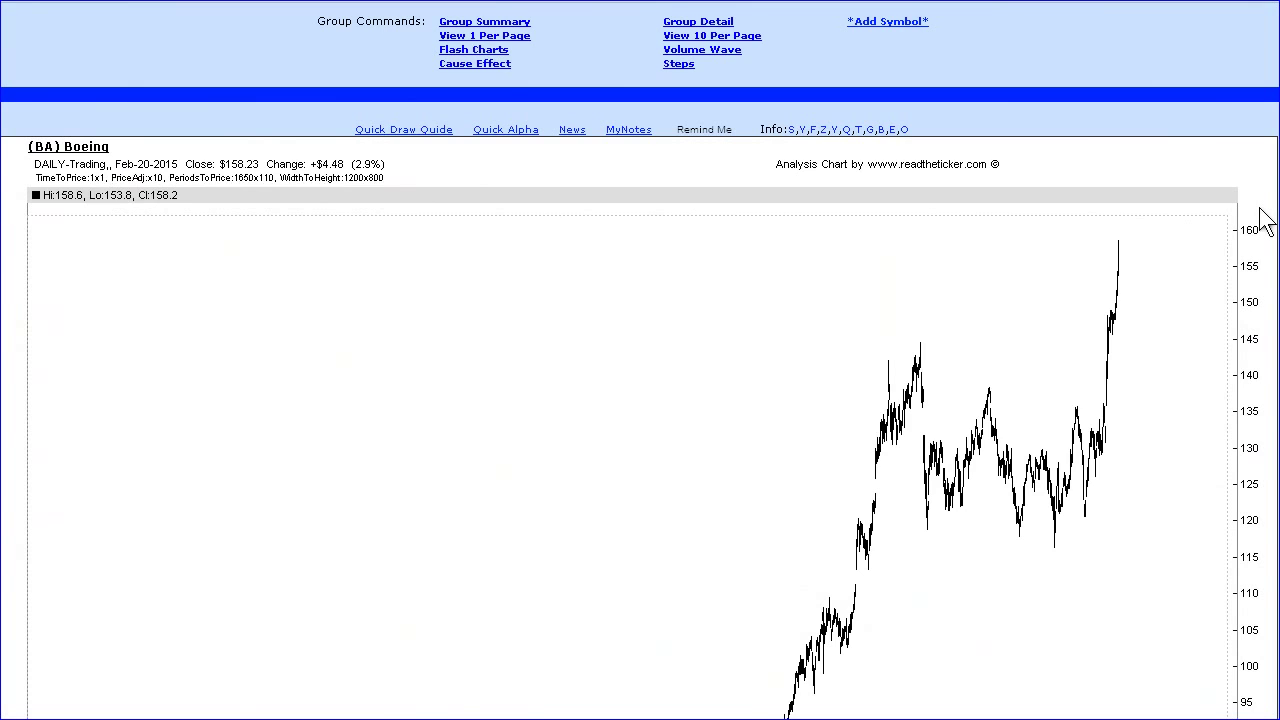
{"action": "scroll", "coordinate": [1265, 222], "scroll_direction": "down", "scroll_amount": 10}
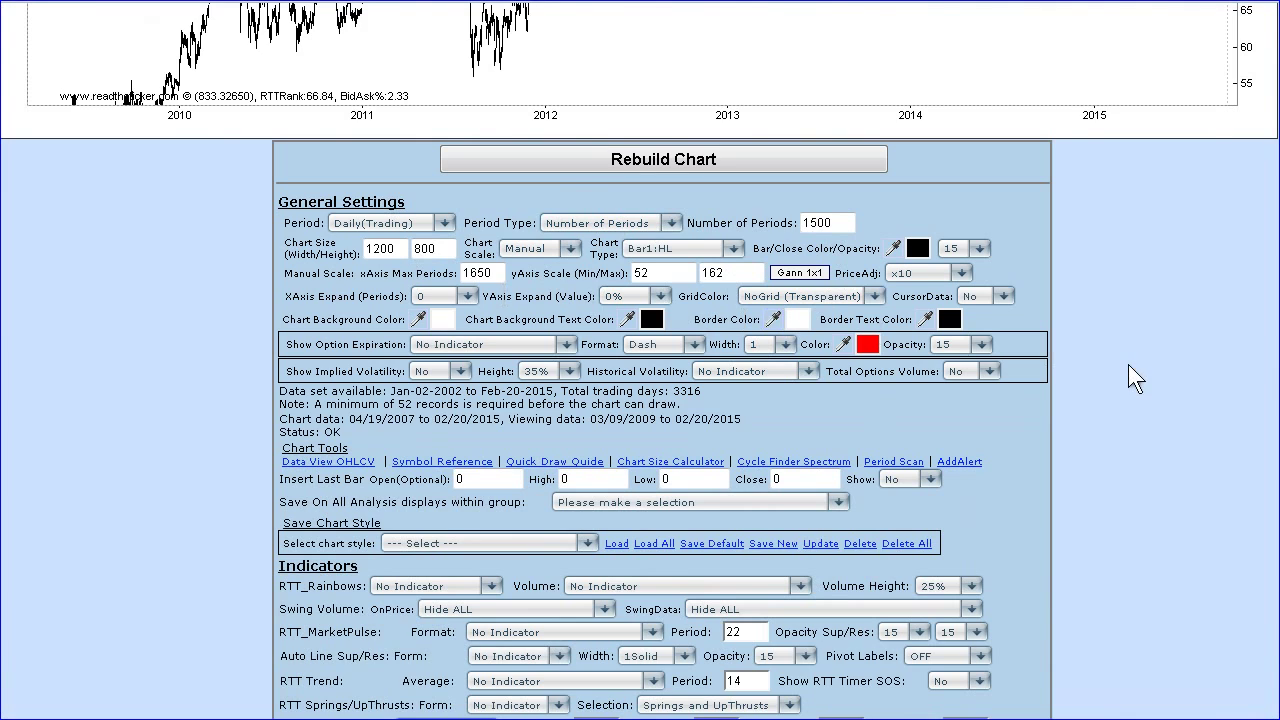
{"action": "scroll", "coordinate": [1128, 366], "scroll_direction": "up", "scroll_amount": 8}
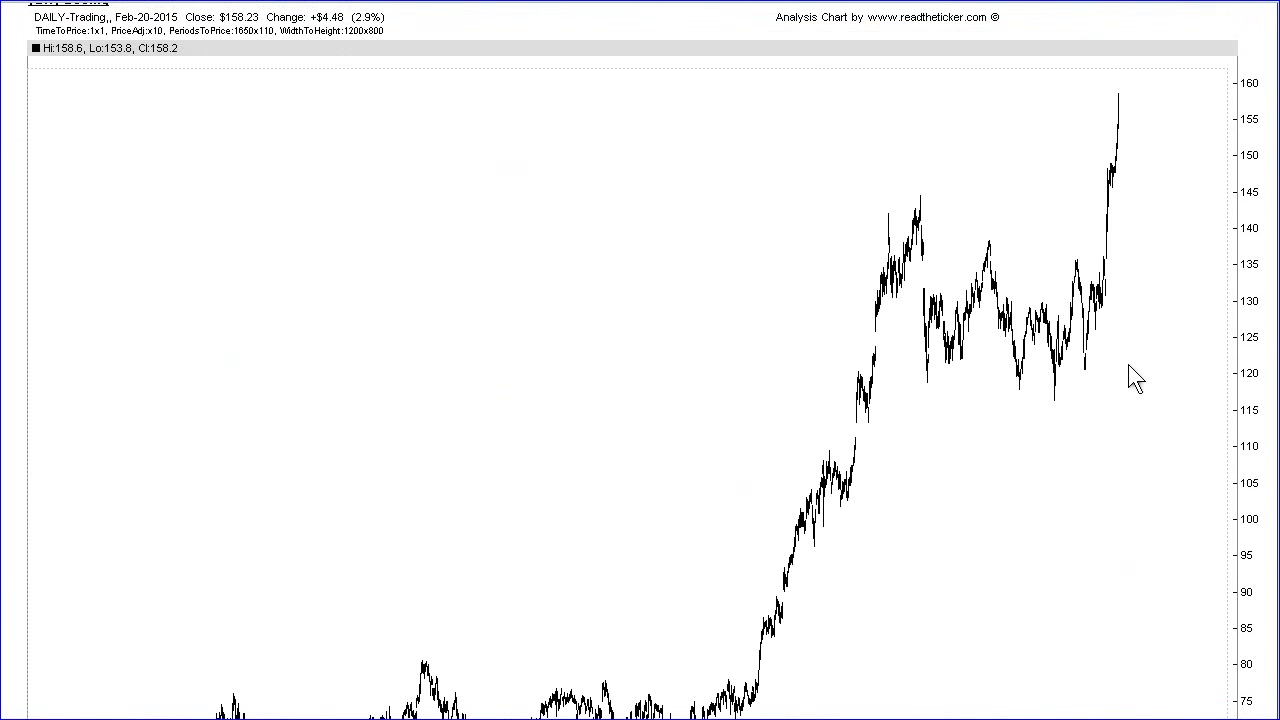
Step: Draw a Gann fan starting from the August 2011 low near 56
{"action": "scroll", "coordinate": [1128, 366], "scroll_direction": "down", "scroll_amount": 1}
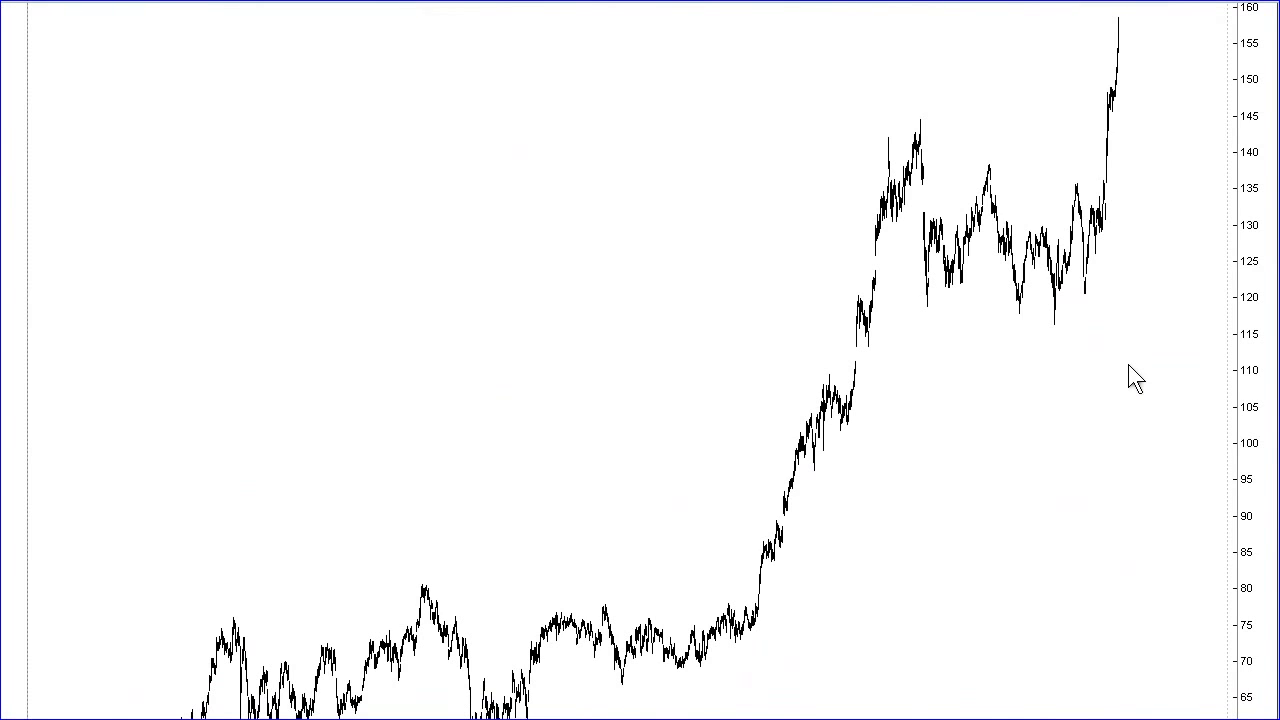
{"action": "scroll", "coordinate": [1128, 364], "scroll_direction": "up", "scroll_amount": 1}
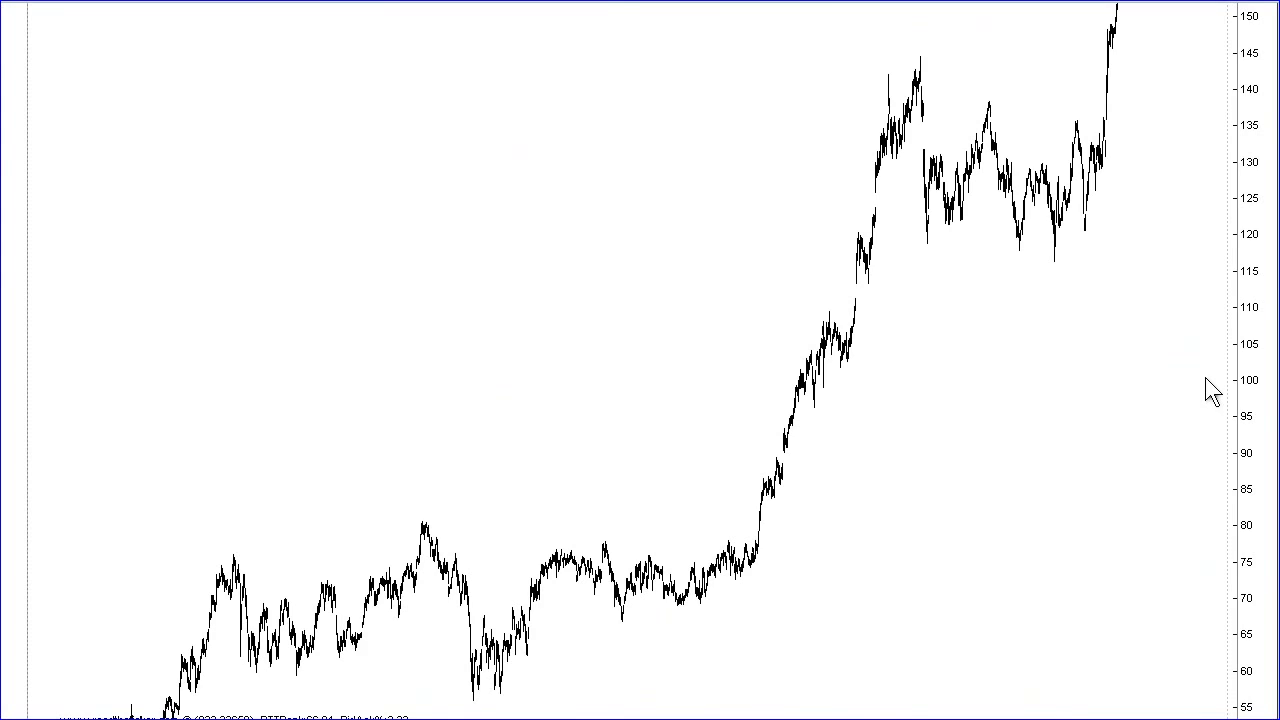
{"action": "scroll", "coordinate": [1212, 392], "scroll_direction": "down", "scroll_amount": 1}
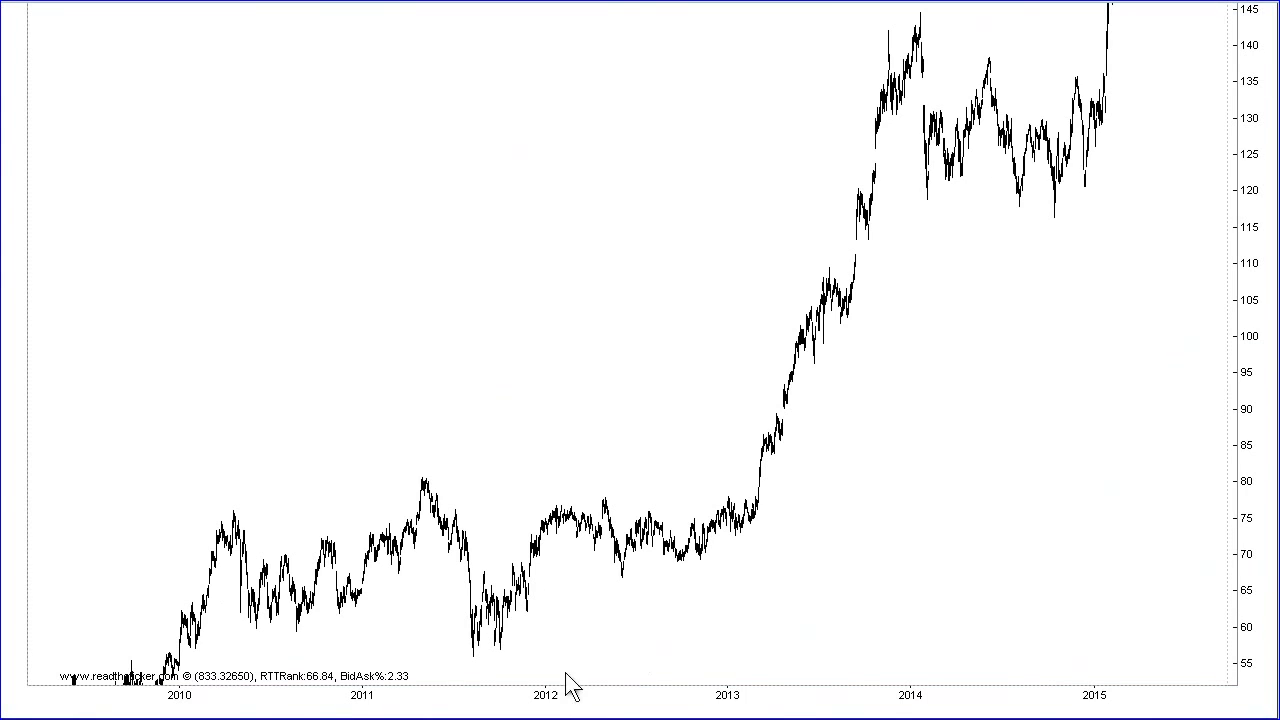
{"action": "left_click", "coordinate": [476, 656]}
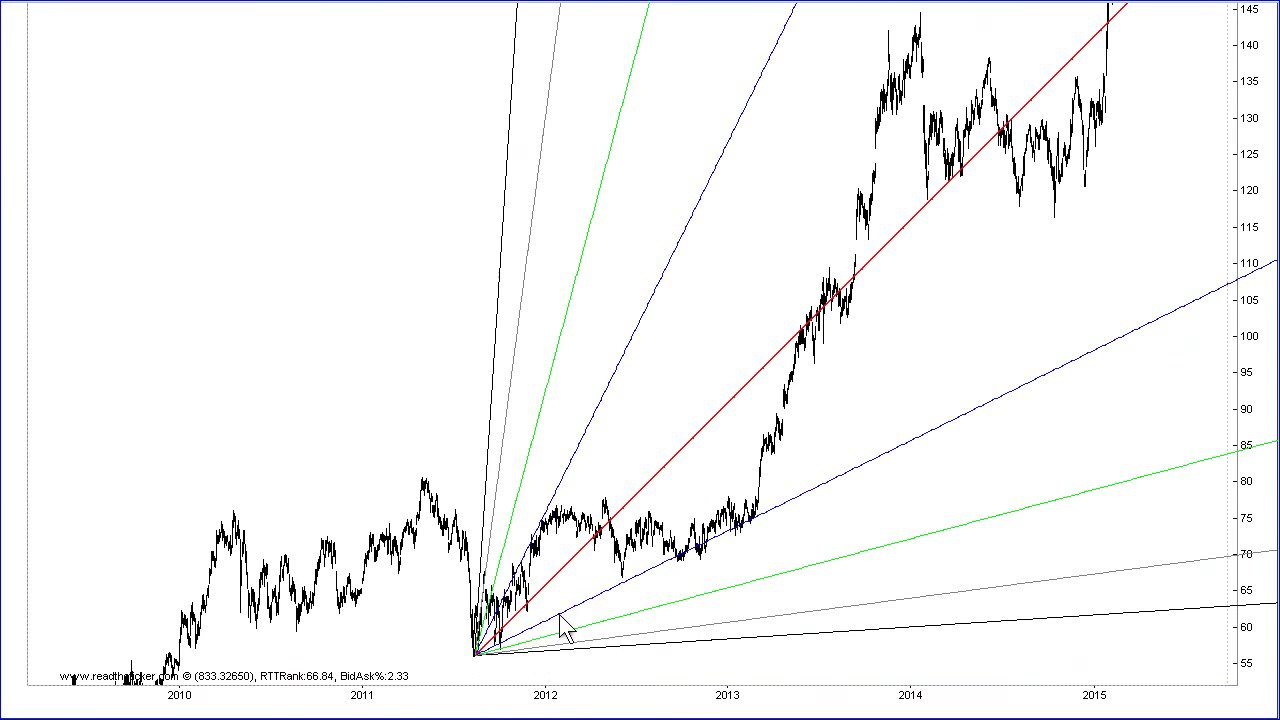
{"action": "left_click", "coordinate": [628, 395]}
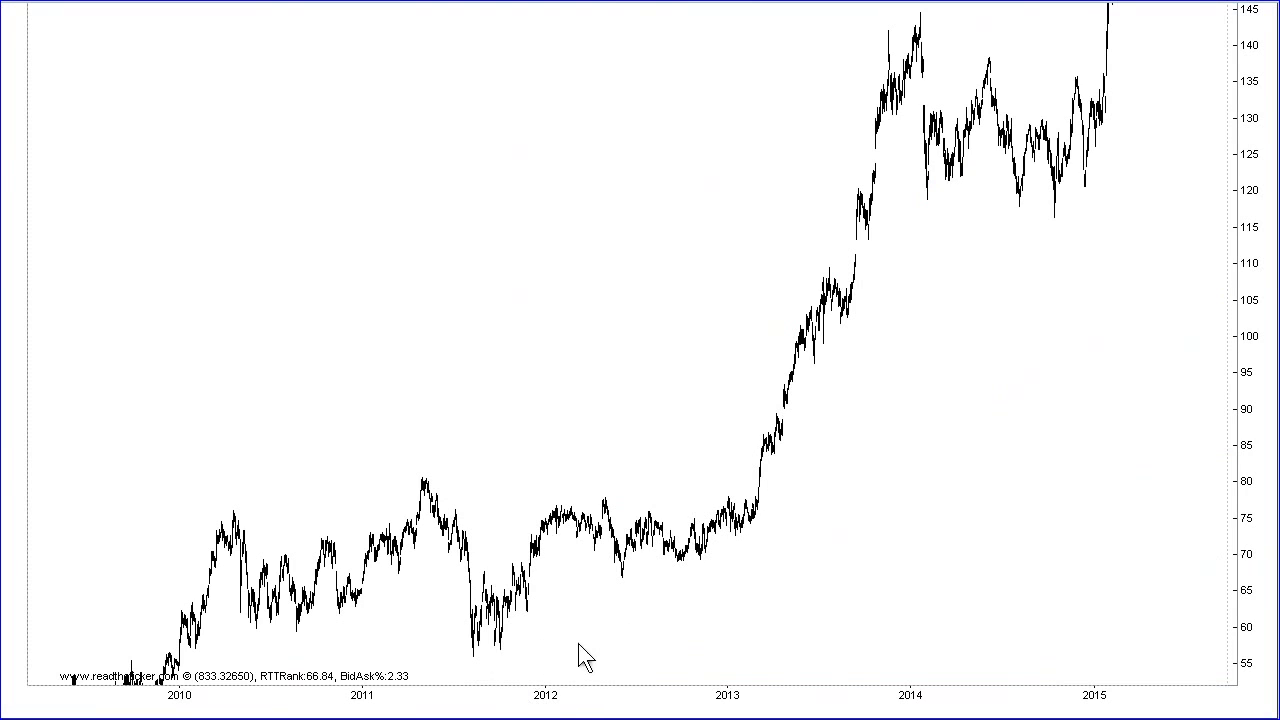
{"action": "left_click", "coordinate": [474, 656]}
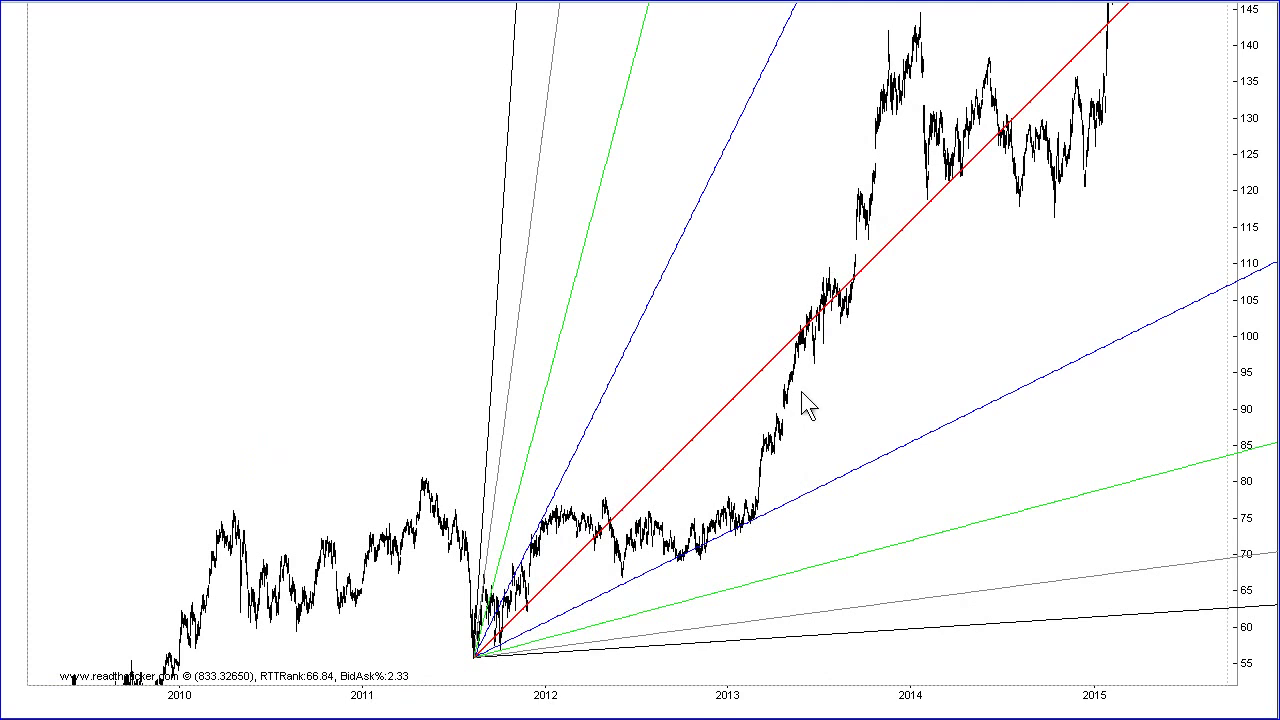
Step: Add a second Gann fan from the November 2012 low near 69, and clear both fans from the chart
{"action": "left_click", "coordinate": [704, 563]}
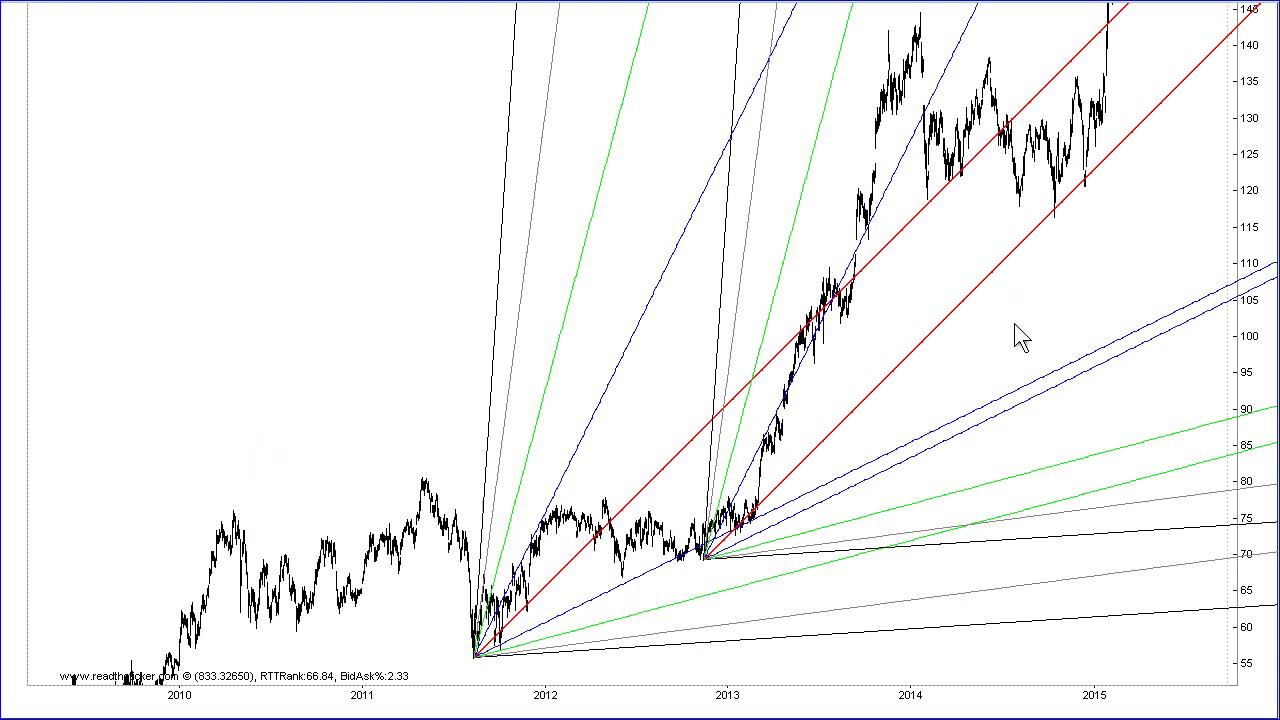
{"action": "key", "text": "Delete"}
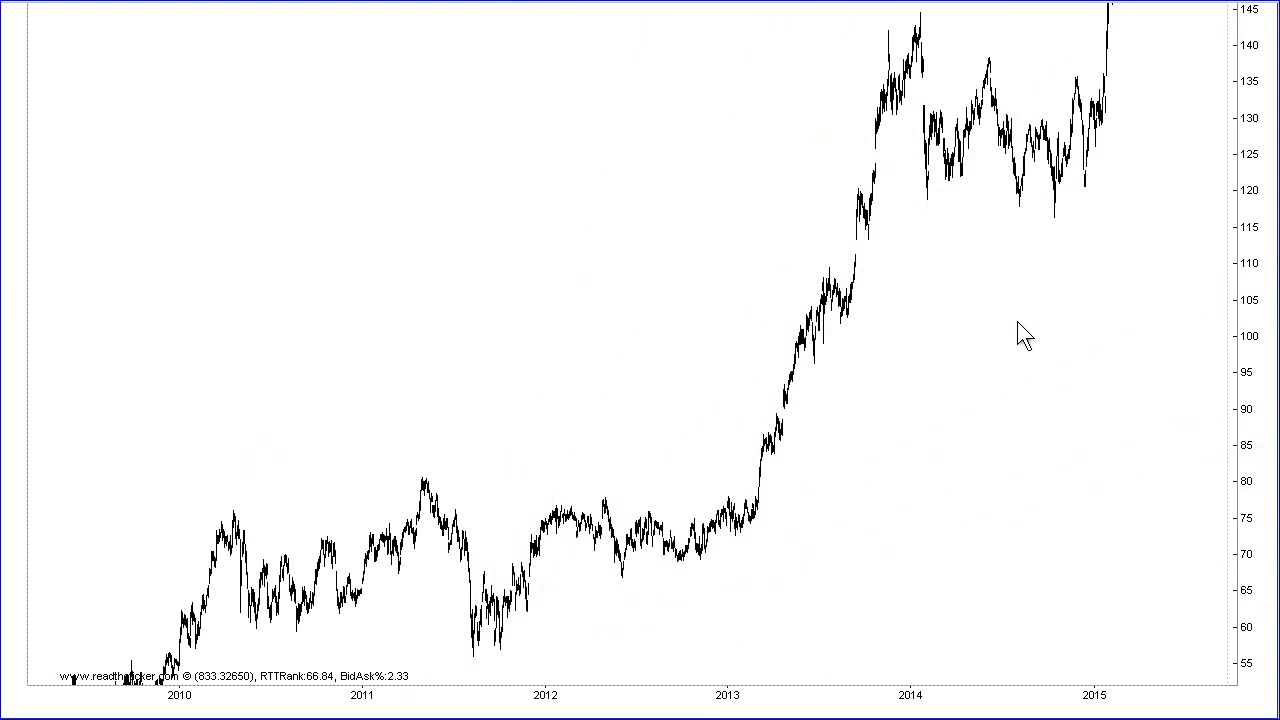
Step: Try Gann fans from the November 2012 low near 70 and the September 2012 low near 69, removing each one
{"action": "left_click", "coordinate": [705, 554]}
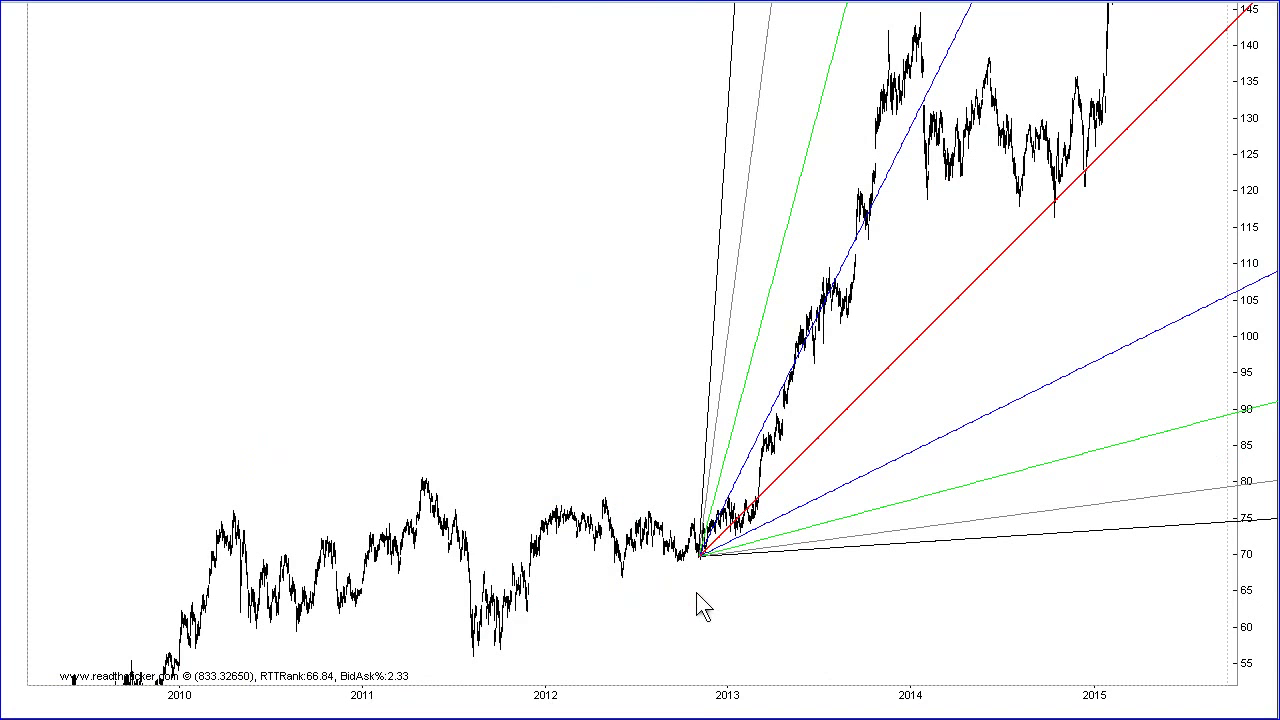
{"action": "key", "text": "Delete"}
{"action": "left_click", "coordinate": [677, 564]}
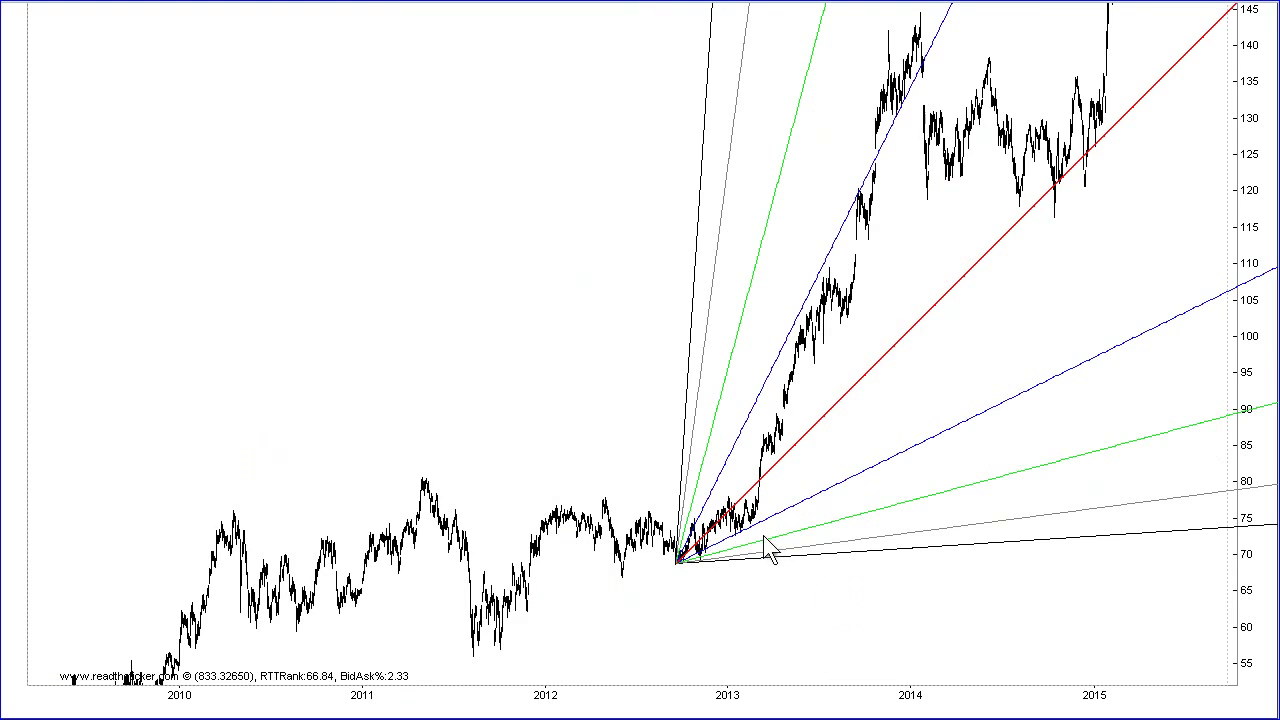
{"action": "key", "text": "Delete"}
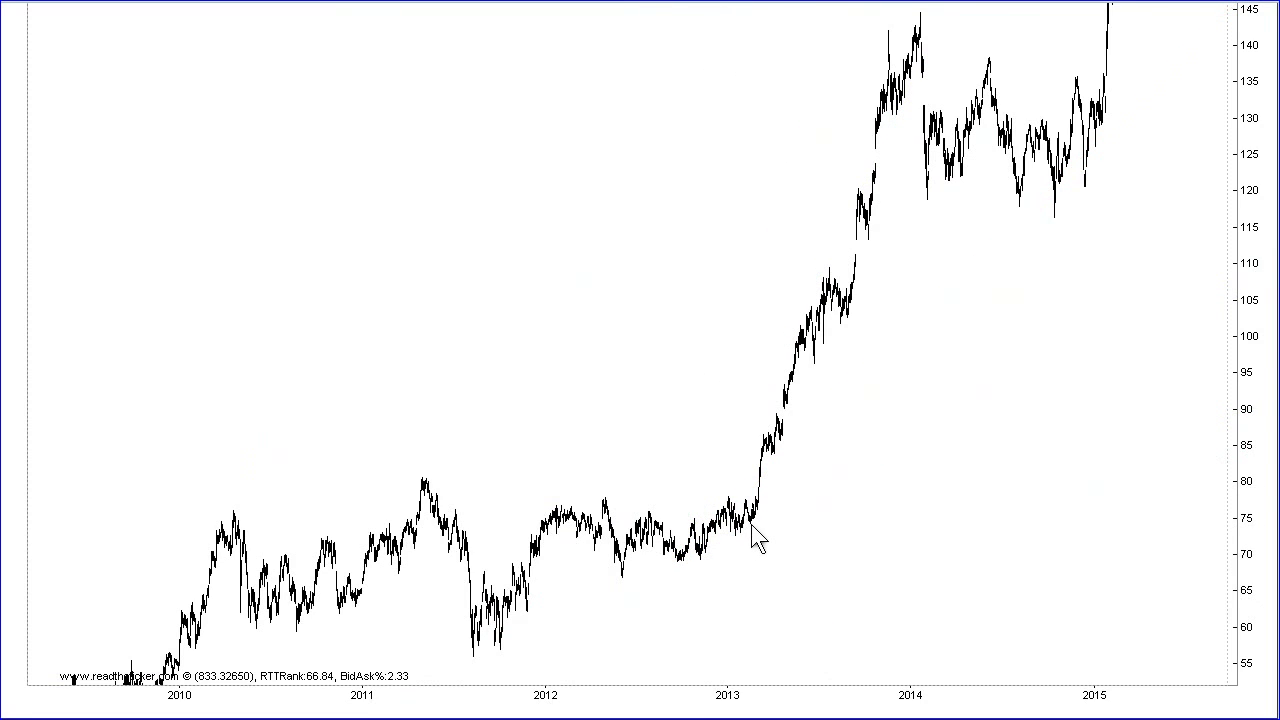
Step: Draw a Gann fan from the early 2013 low near 74, compare its angles with the price, and remove it
{"action": "left_click", "coordinate": [753, 524]}
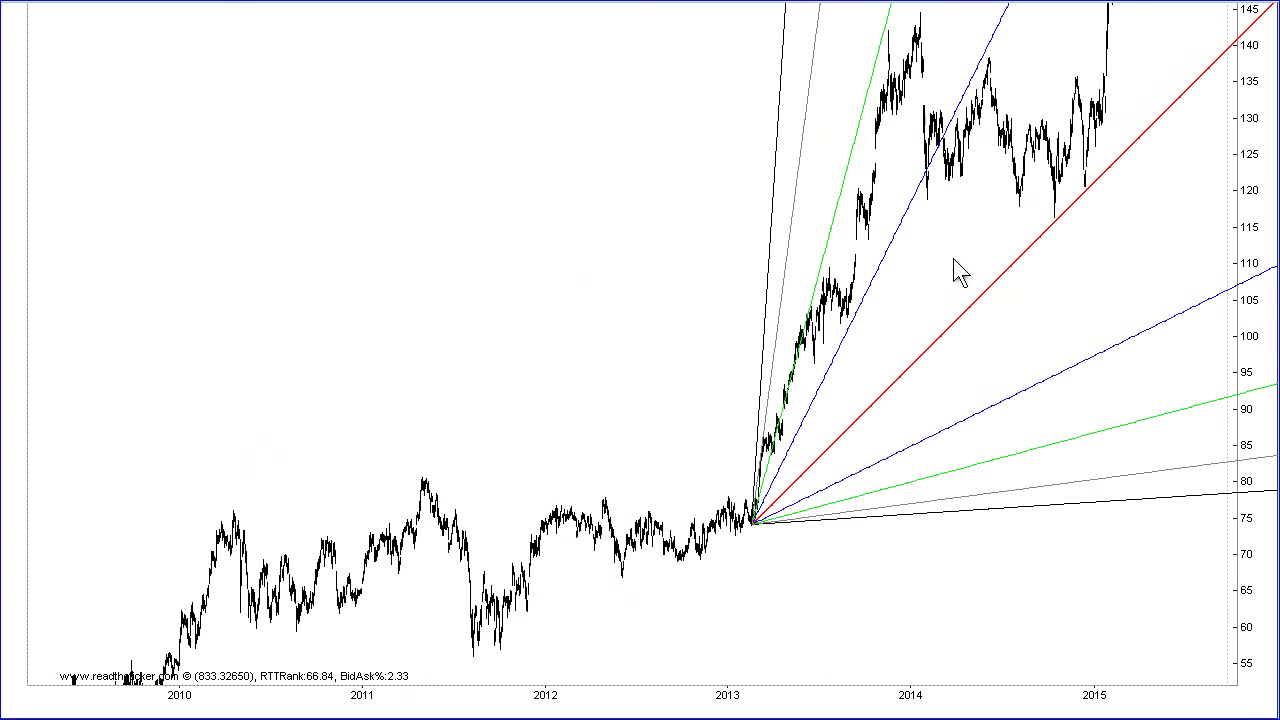
{"action": "scroll", "coordinate": [1097, 243], "scroll_direction": "up", "scroll_amount": 2}
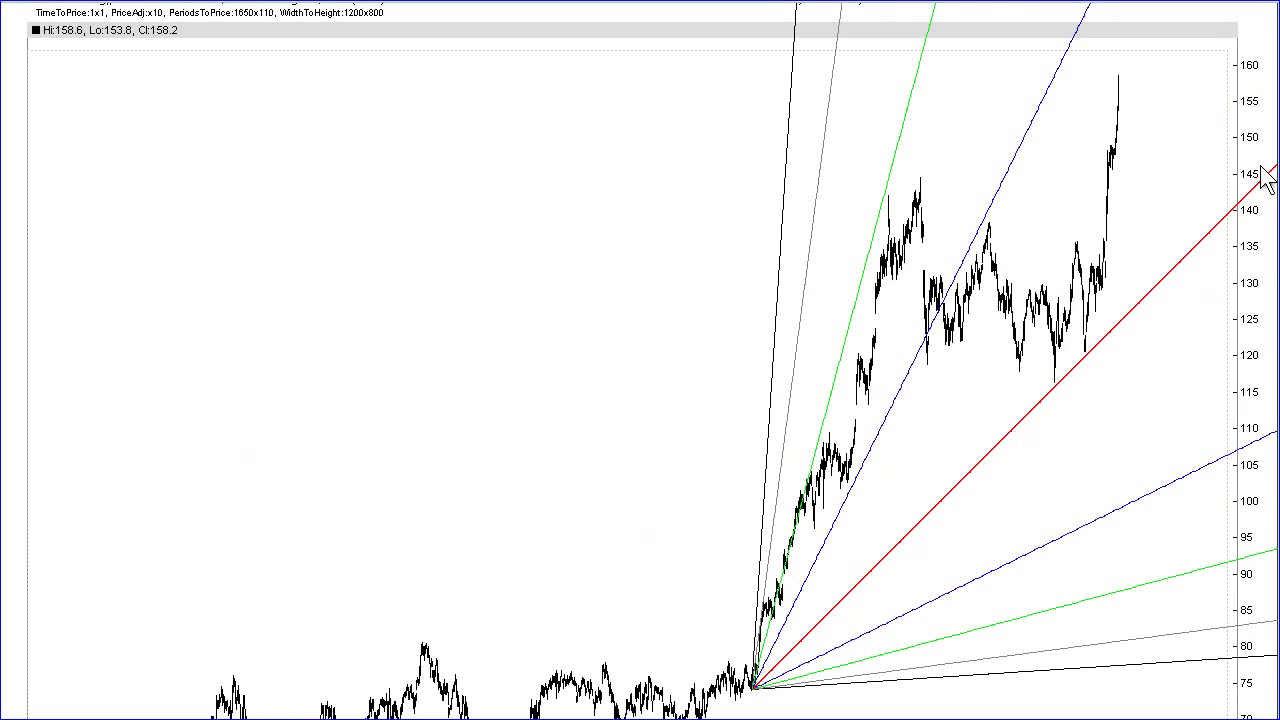
{"action": "scroll", "coordinate": [1265, 178], "scroll_direction": "down", "scroll_amount": 3}
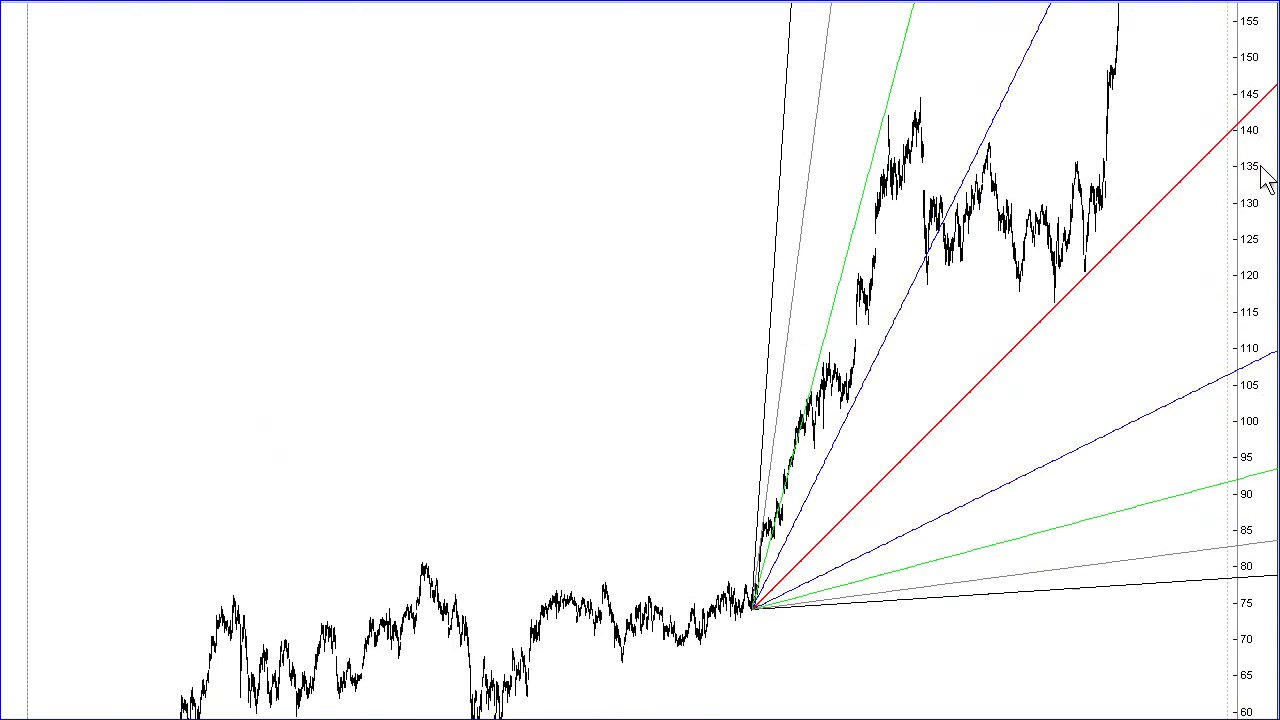
{"action": "left_click", "coordinate": [671, 360]}
{"action": "key", "text": "Delete"}
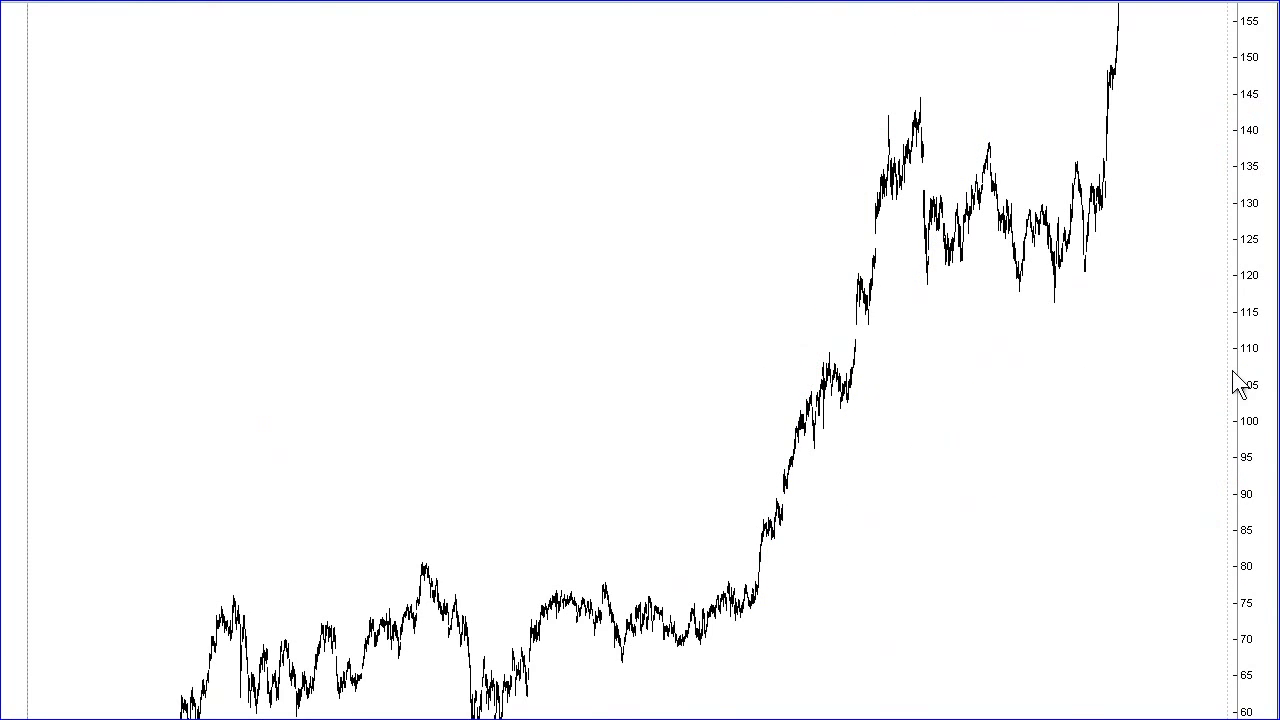
Step: Draw evenly spaced vertical cycle lines, setting the interval from the 2010 high near 75 to the 2011 high near 80
{"action": "scroll", "coordinate": [1240, 385], "scroll_direction": "down", "scroll_amount": 1}
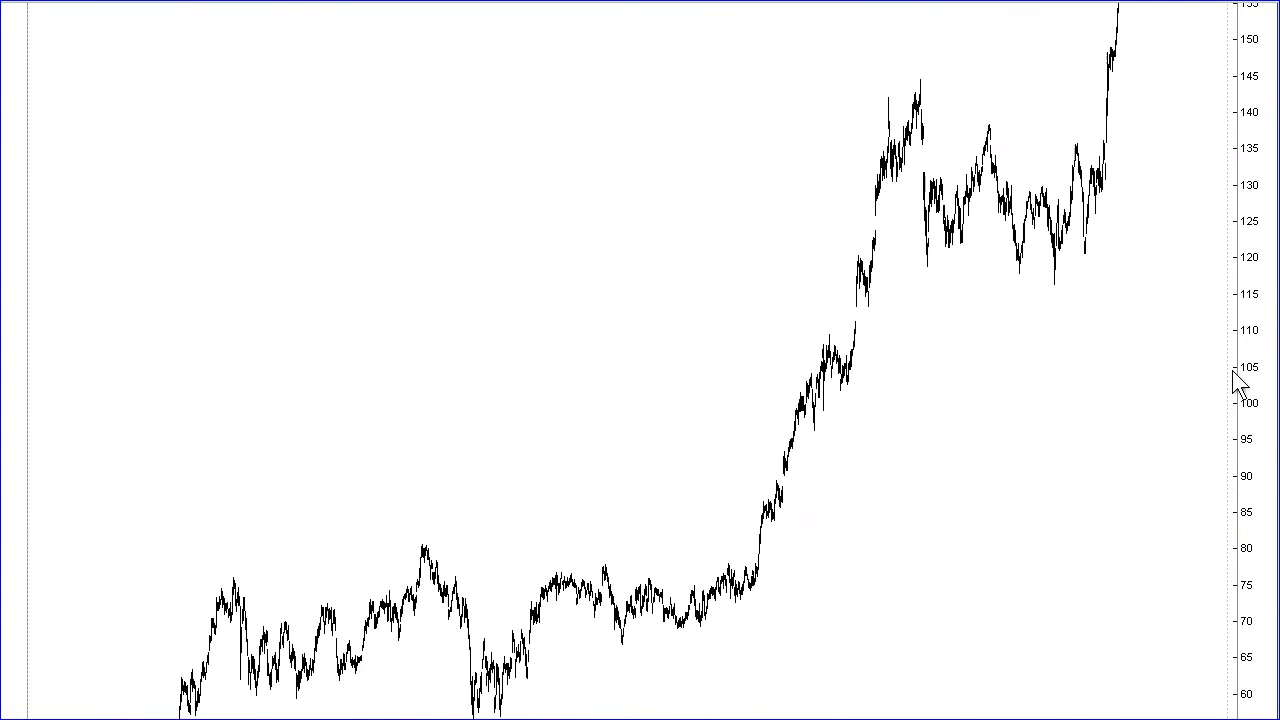
{"action": "scroll", "coordinate": [1240, 385], "scroll_direction": "up", "scroll_amount": 2}
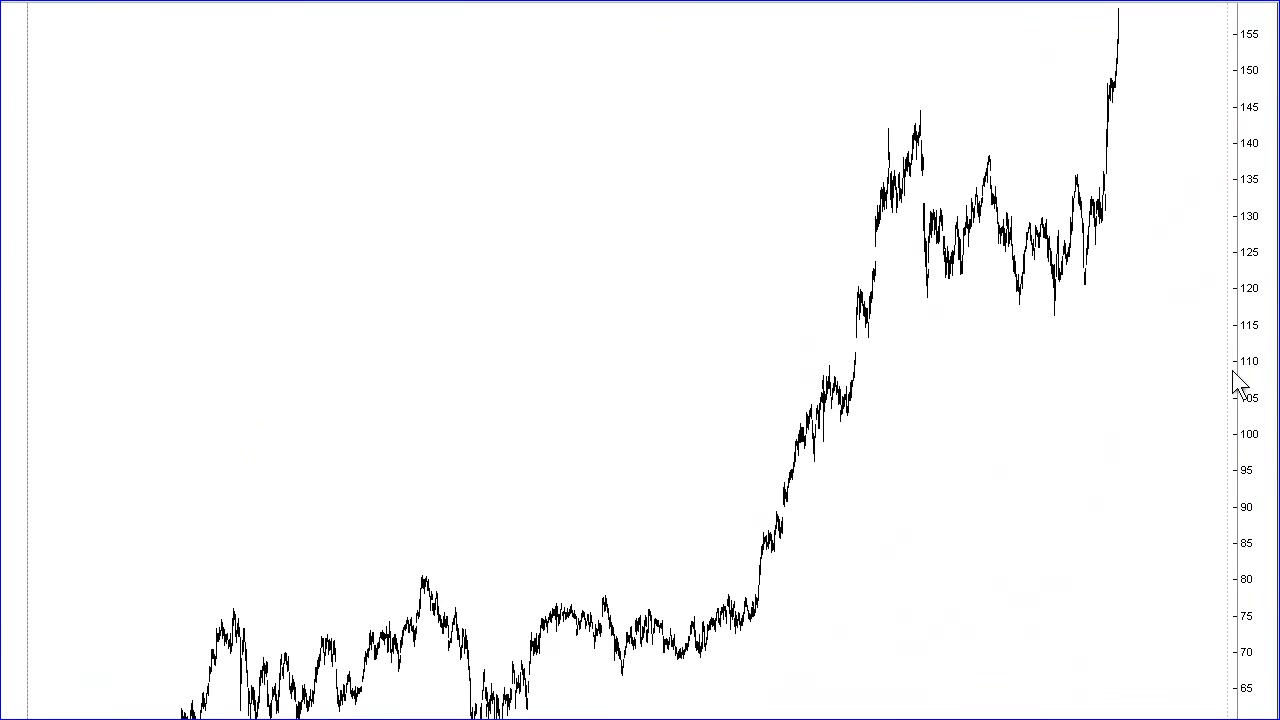
{"action": "scroll", "coordinate": [1237, 385], "scroll_direction": "down", "scroll_amount": 2}
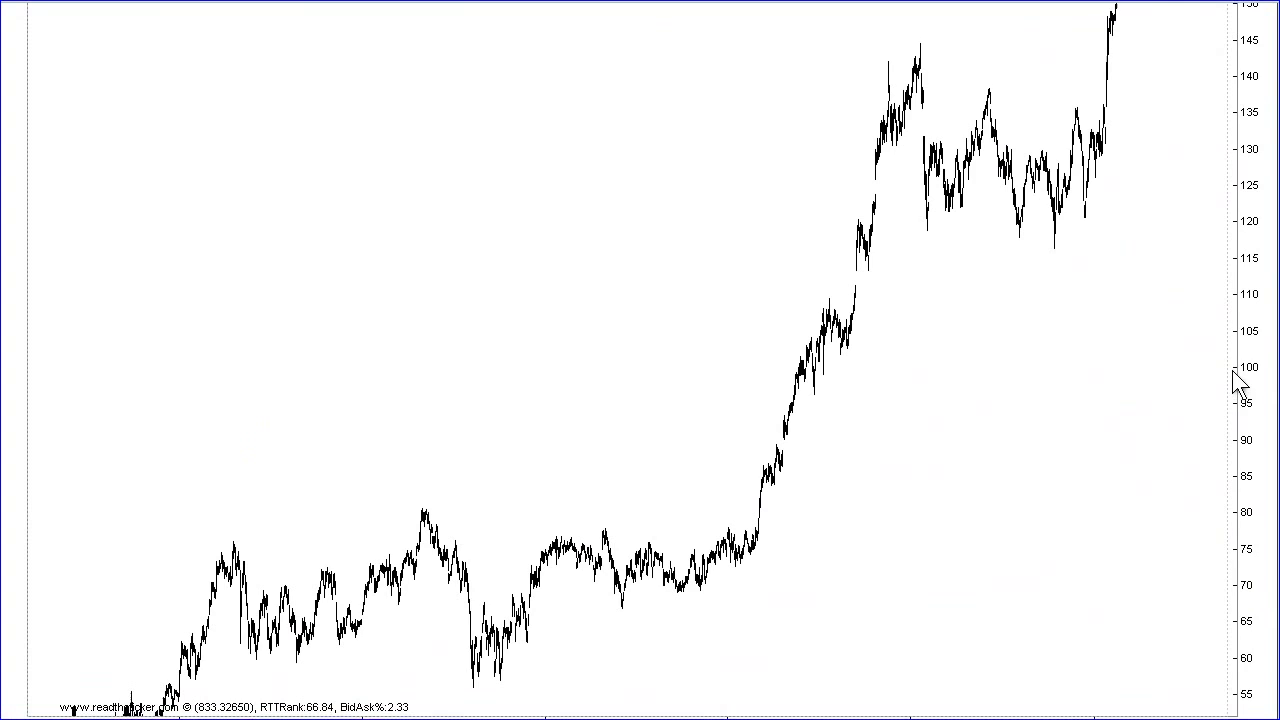
{"action": "scroll", "coordinate": [1237, 385], "scroll_direction": "up", "scroll_amount": 1}
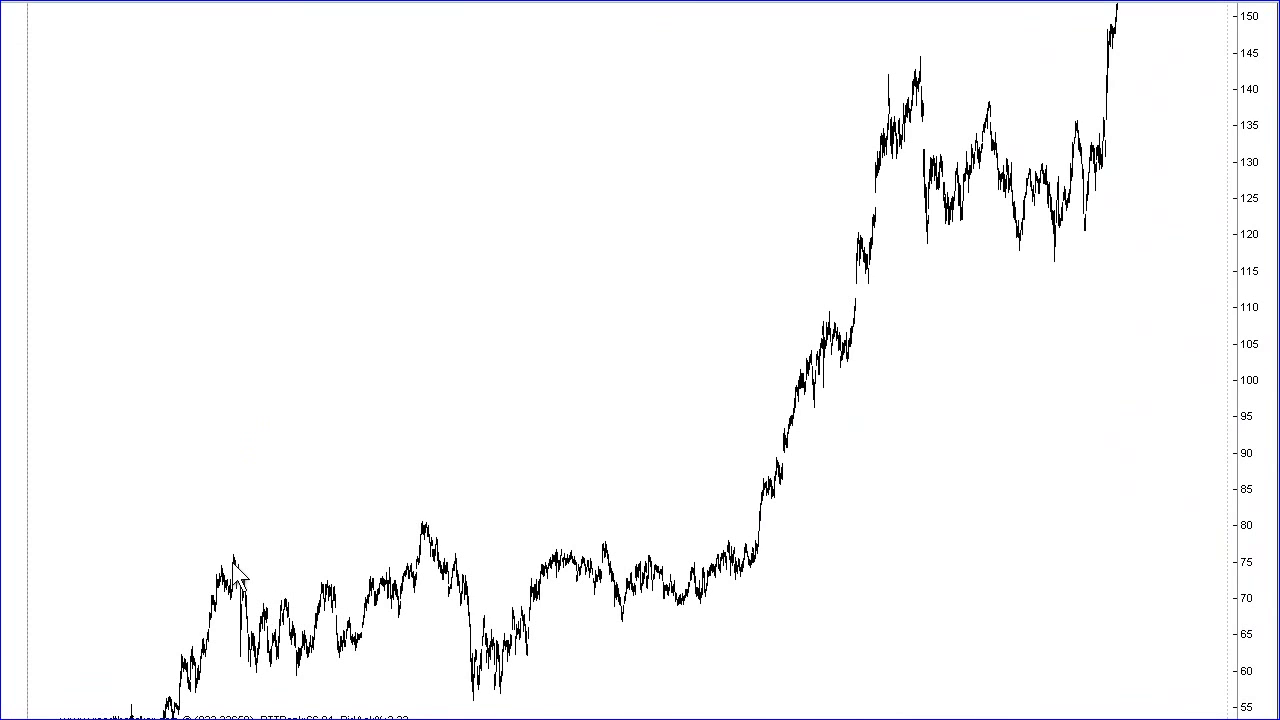
{"action": "left_click_drag", "start_coordinate": [234, 564], "coordinate": [420, 526]}
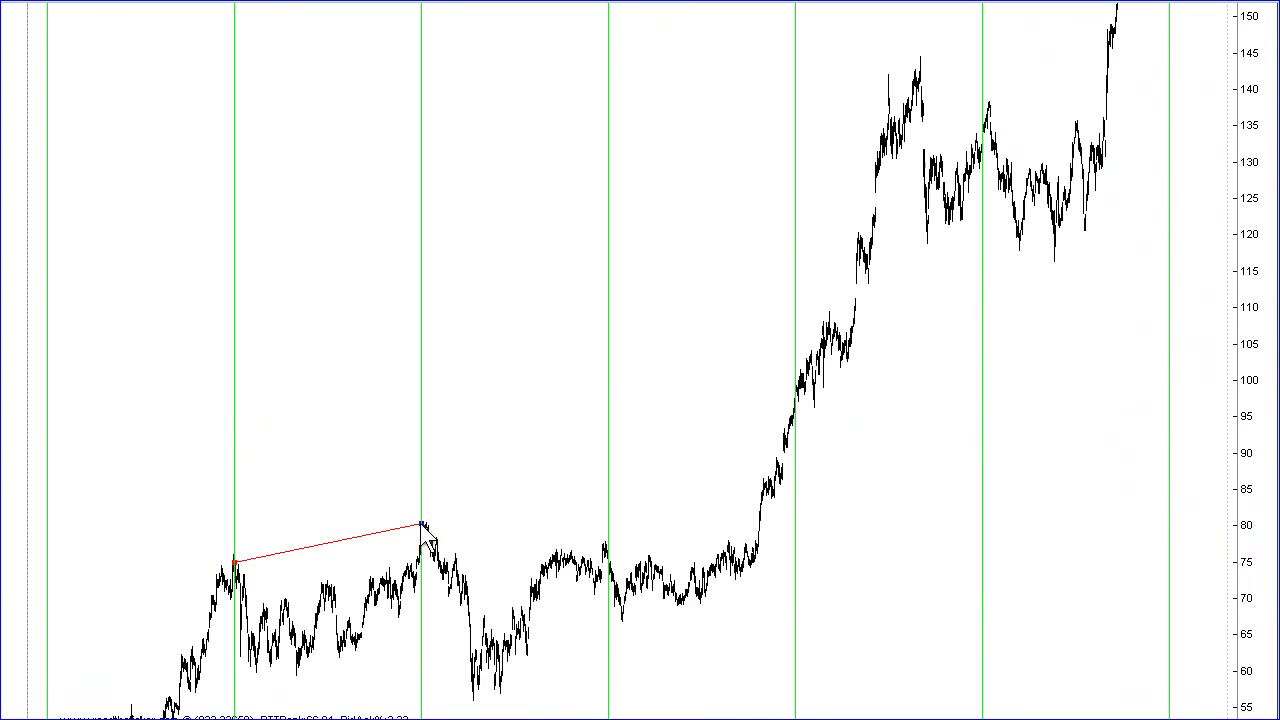